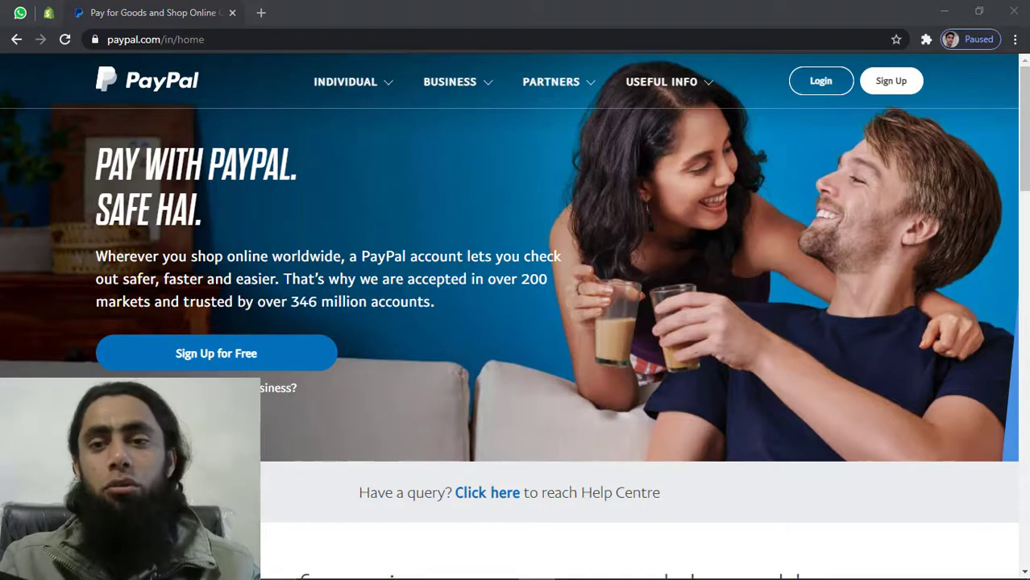
# Log into the live PayPal account with its email and password, declining Chrome's password save
pyautogui.click(830, 82)
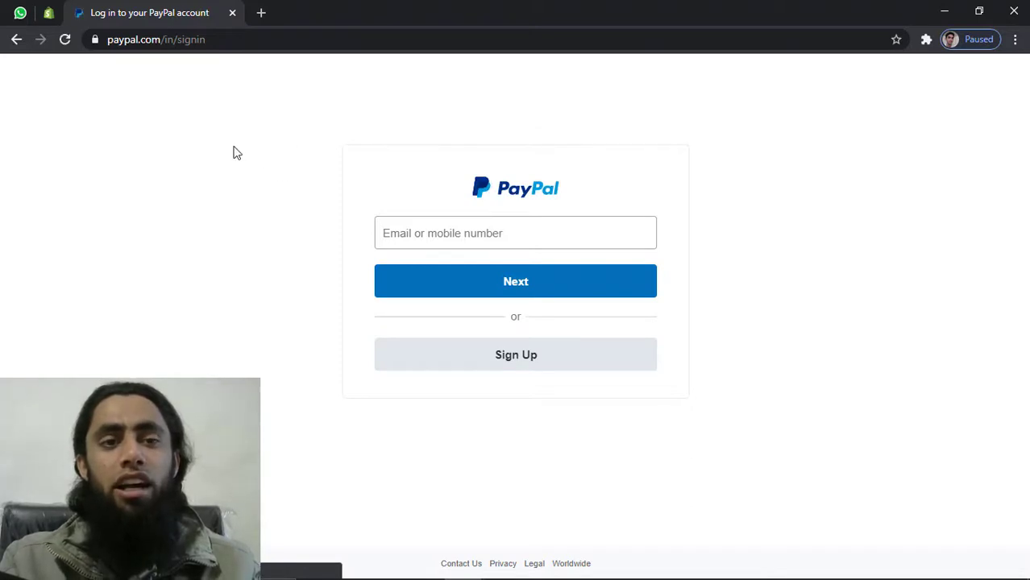
pyautogui.click(15, 40)
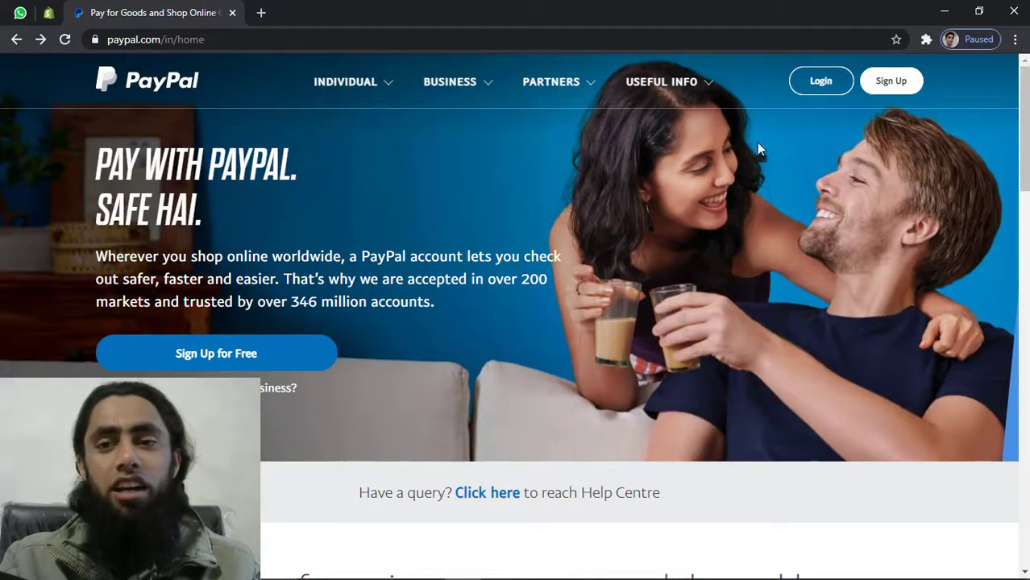
pyautogui.click(822, 84)
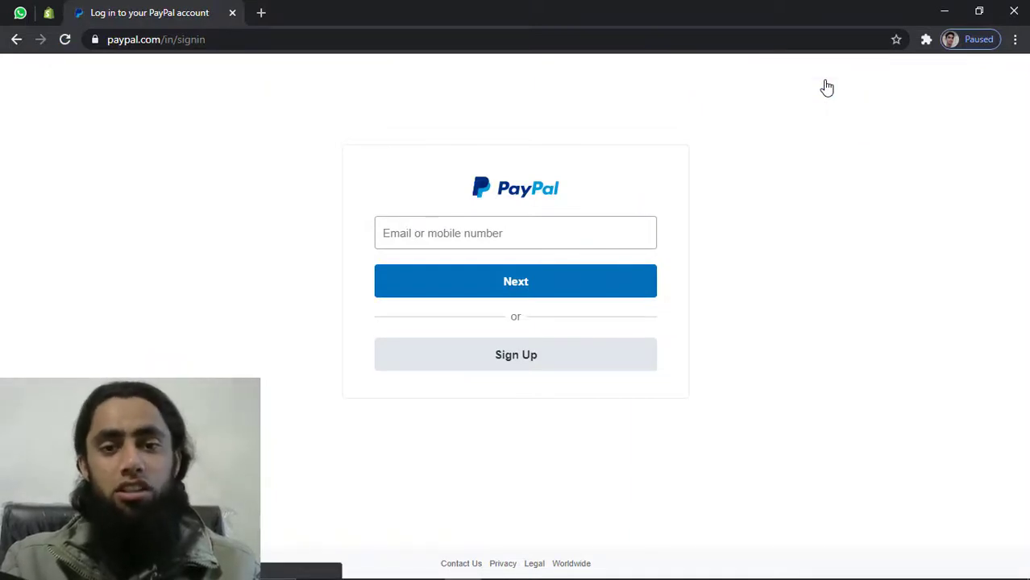
pyautogui.click(506, 233)
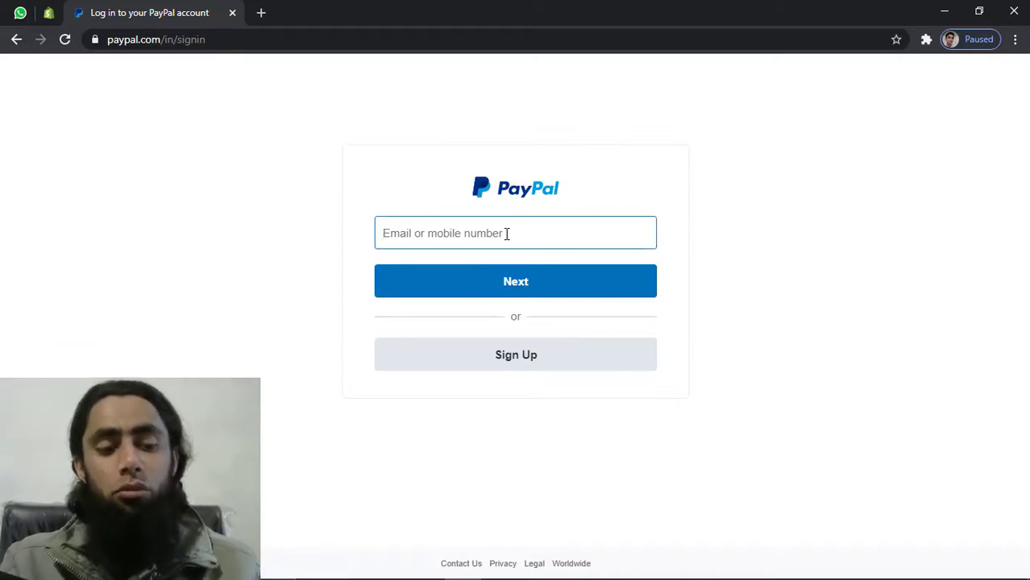
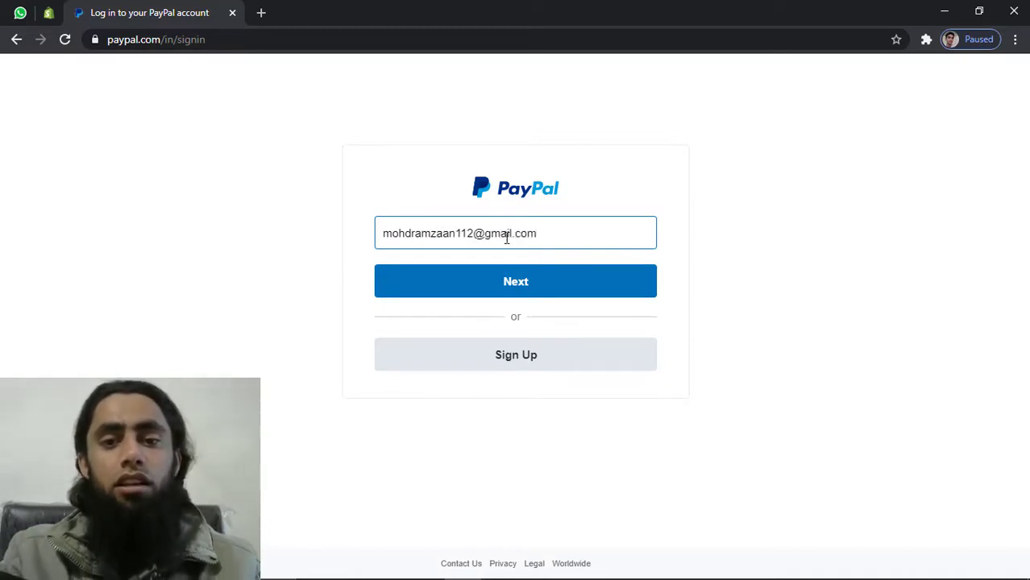
pyautogui.click(518, 305)
pyautogui.click(515, 287)
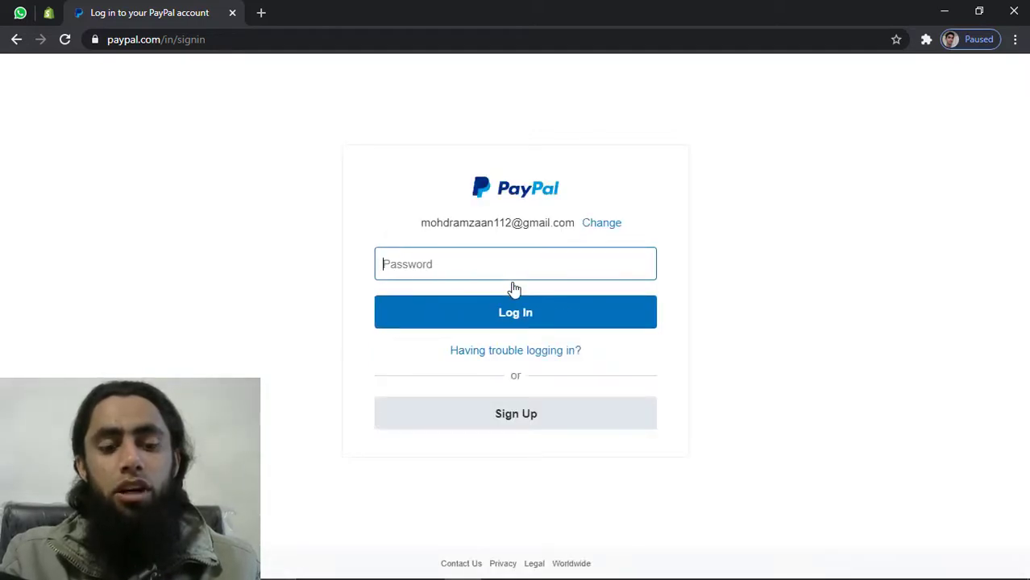
pyautogui.hotkey('ctrl', 'v')
pyautogui.click(522, 327)
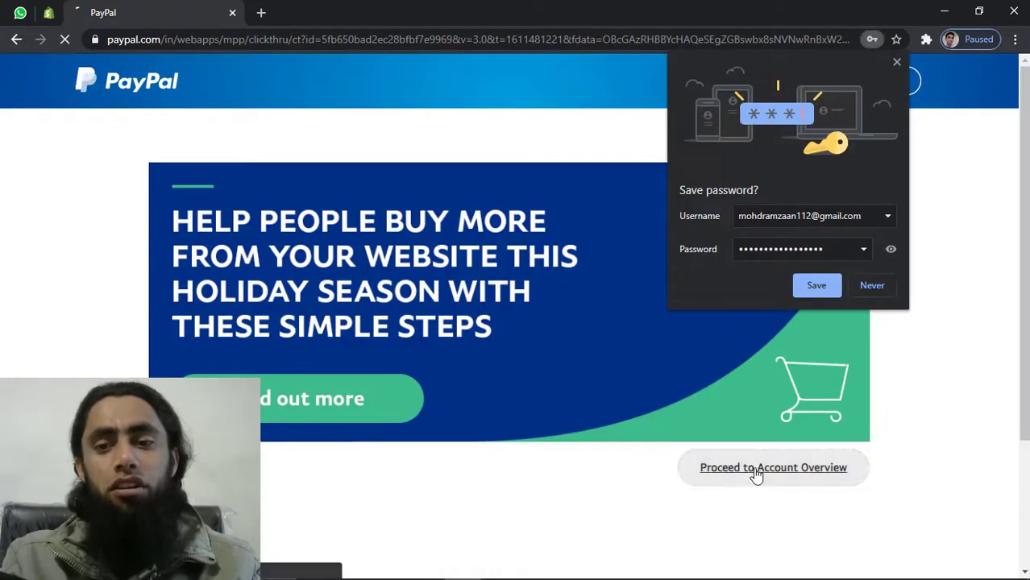
pyautogui.click(880, 285)
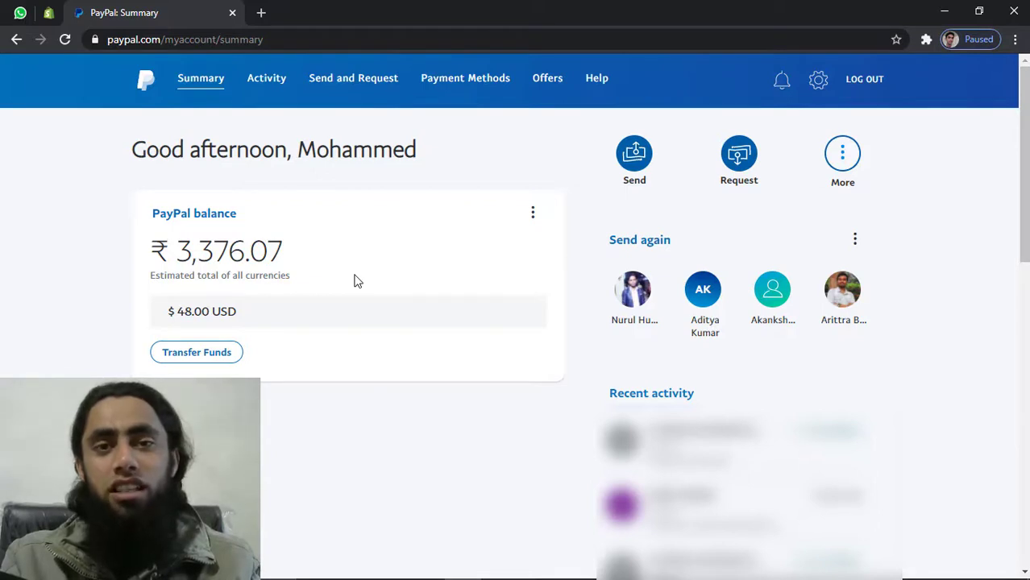
# Load developer.paypal.com in a new Chrome tab
pyautogui.click(260, 12)
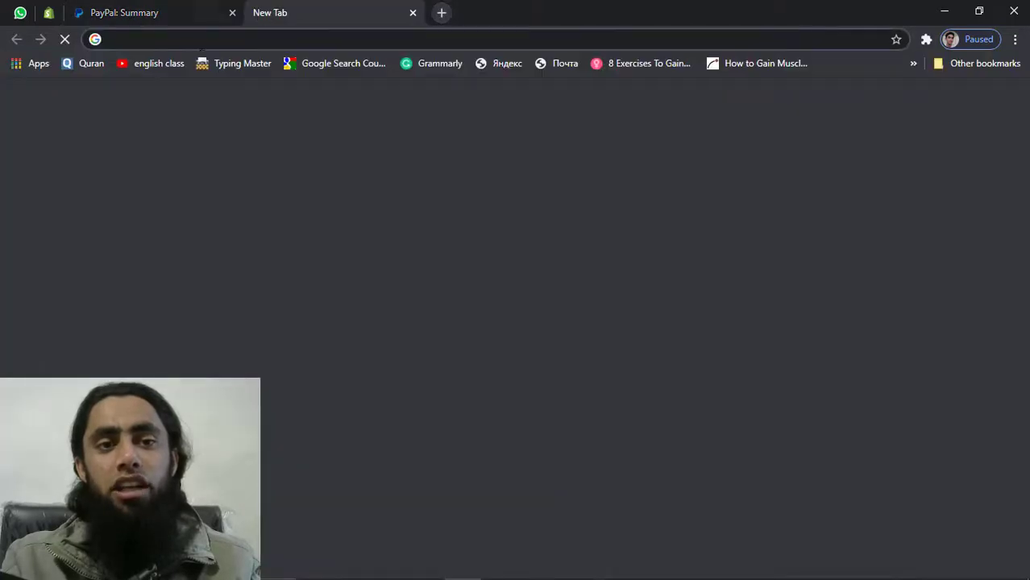
pyautogui.click(170, 38)
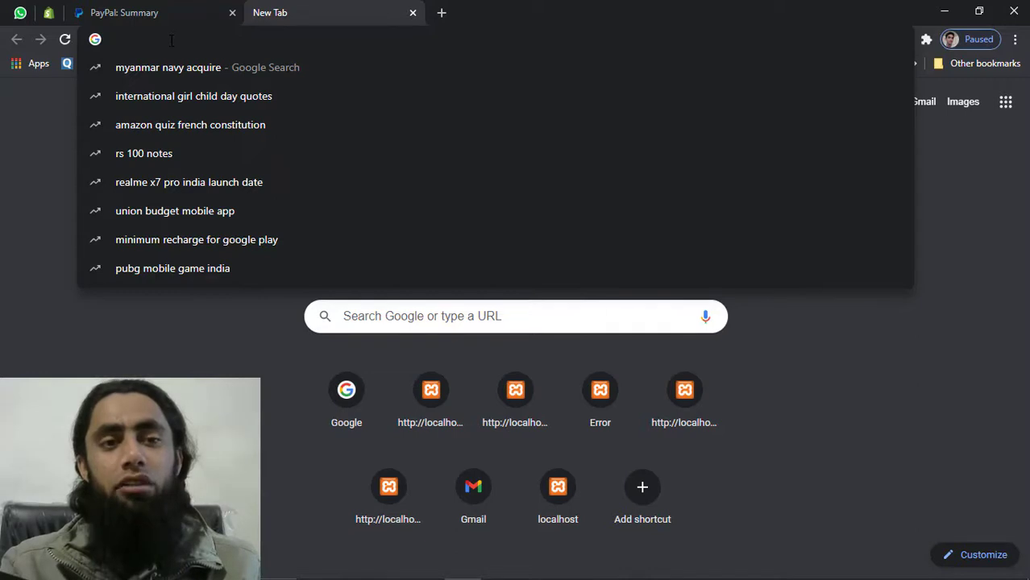
pyautogui.write('develop')
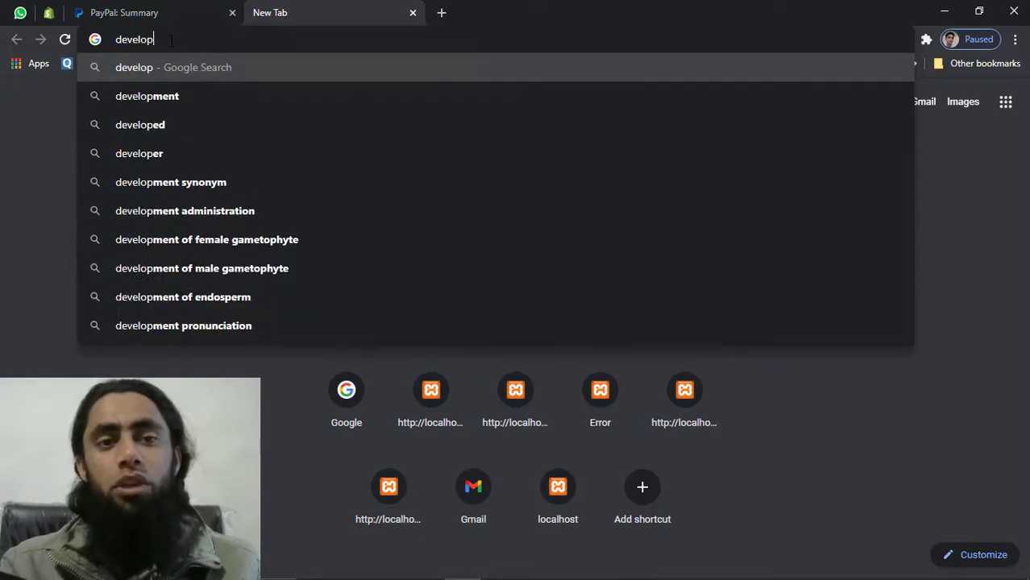
pyautogui.write('er.pay')
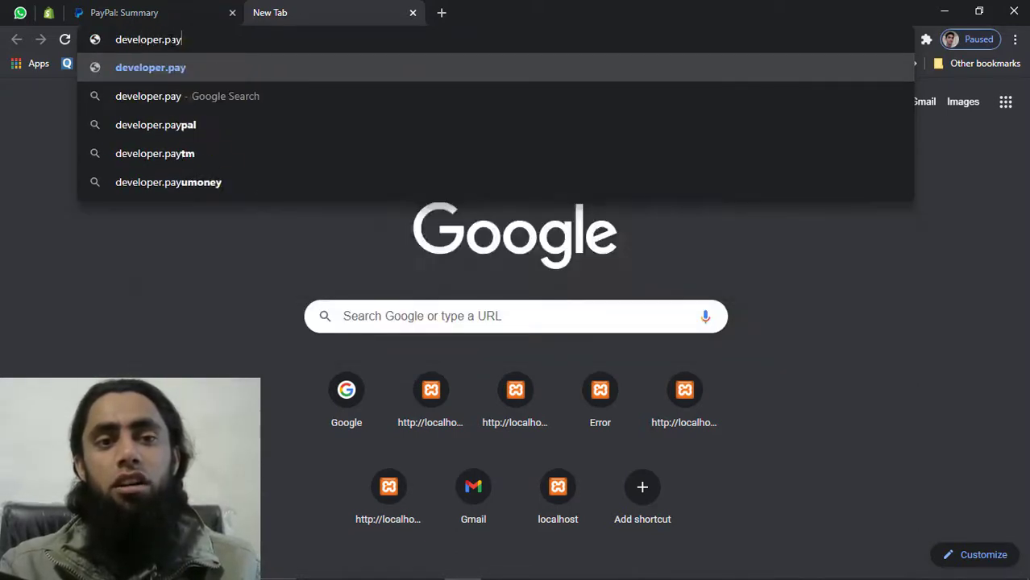
pyautogui.write('pal.com')
pyautogui.press('Return')
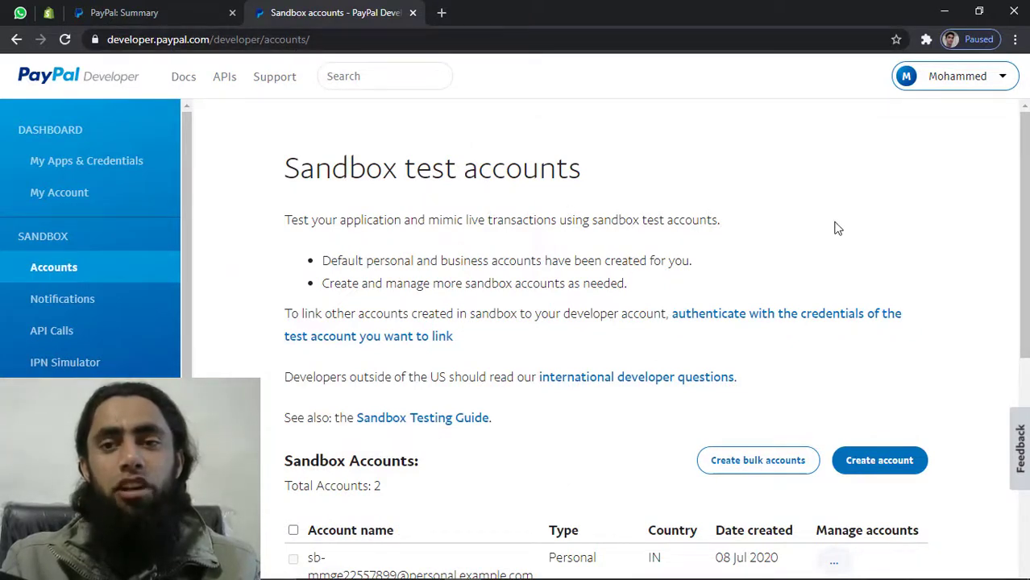
# Scroll to the Sandbox Accounts table, select the personal account's email and open its Manage accounts menu
pyautogui.moveTo(997, 74)
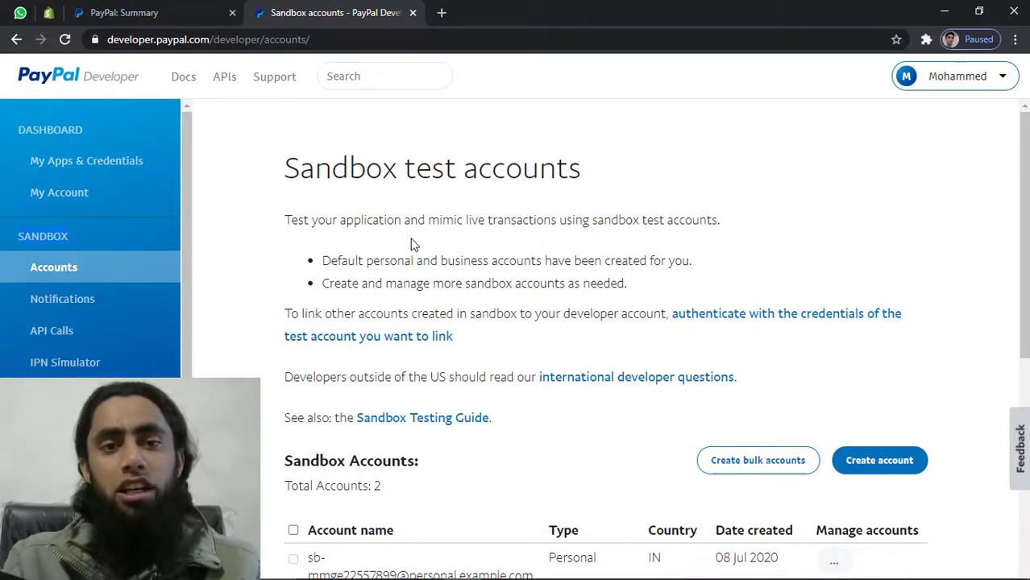
pyautogui.scroll(-1, 584, 255)
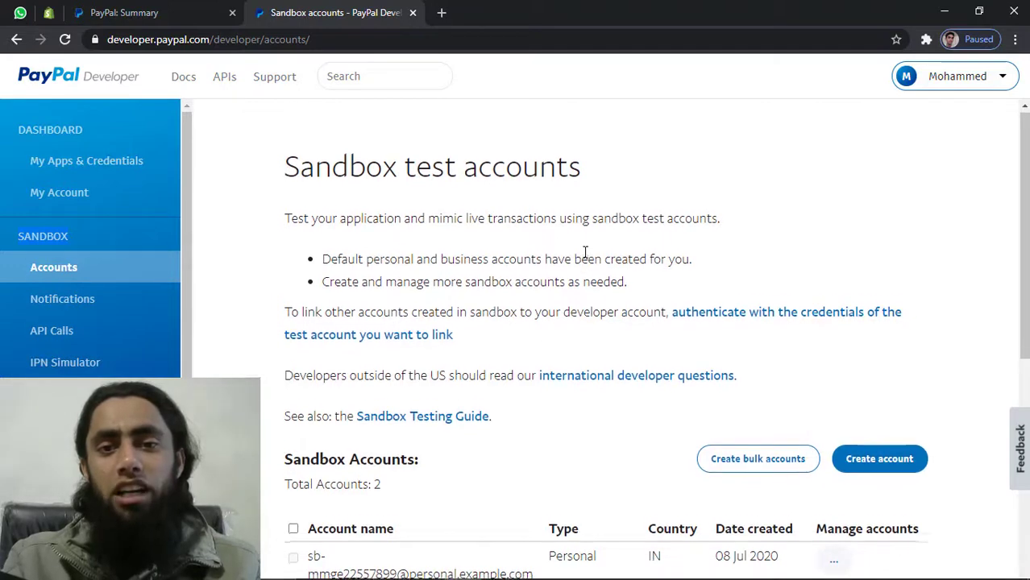
pyautogui.scroll(-2, 583, 255)
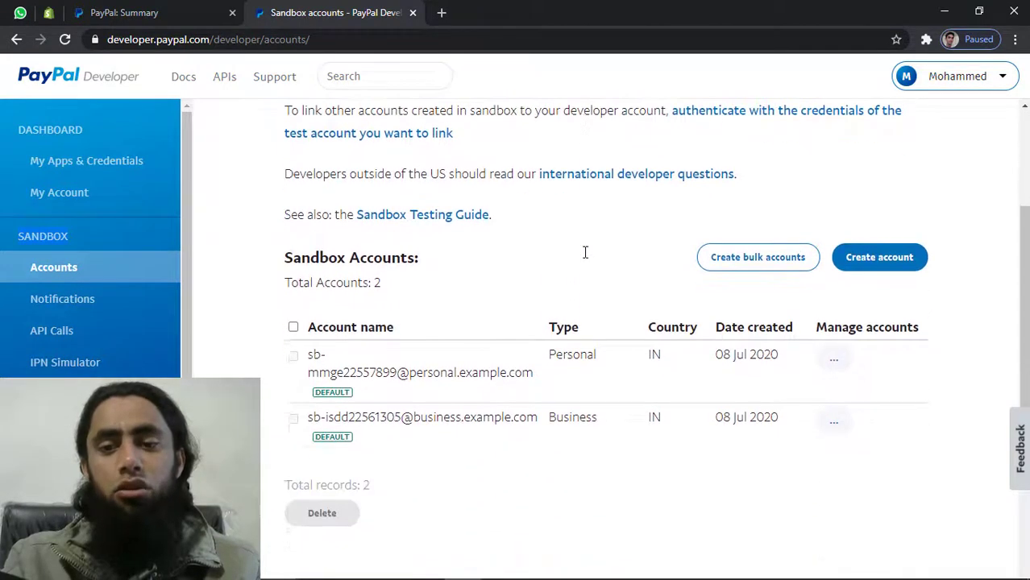
pyautogui.scroll(-1, 571, 261)
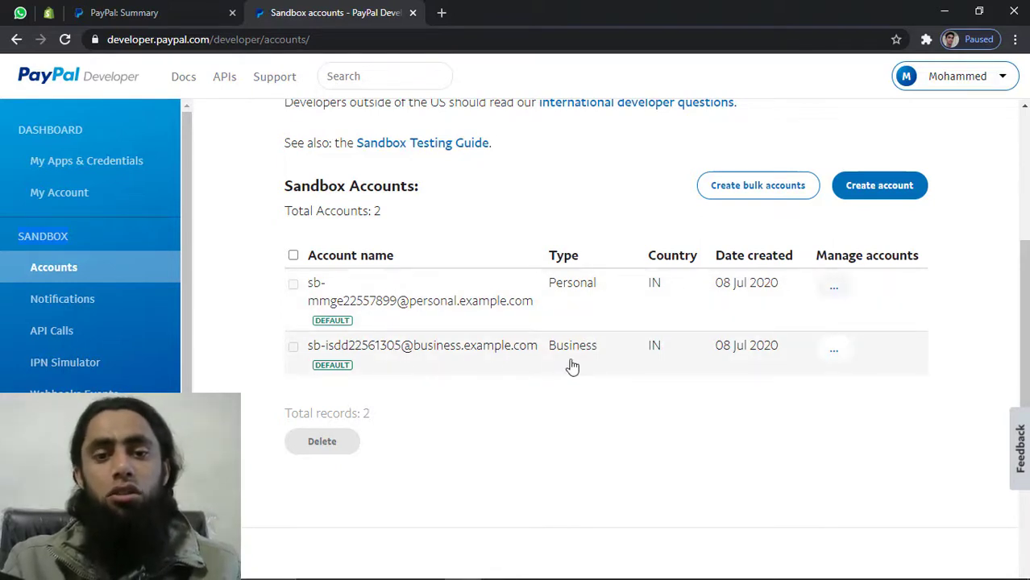
pyautogui.doubleClick(361, 303)
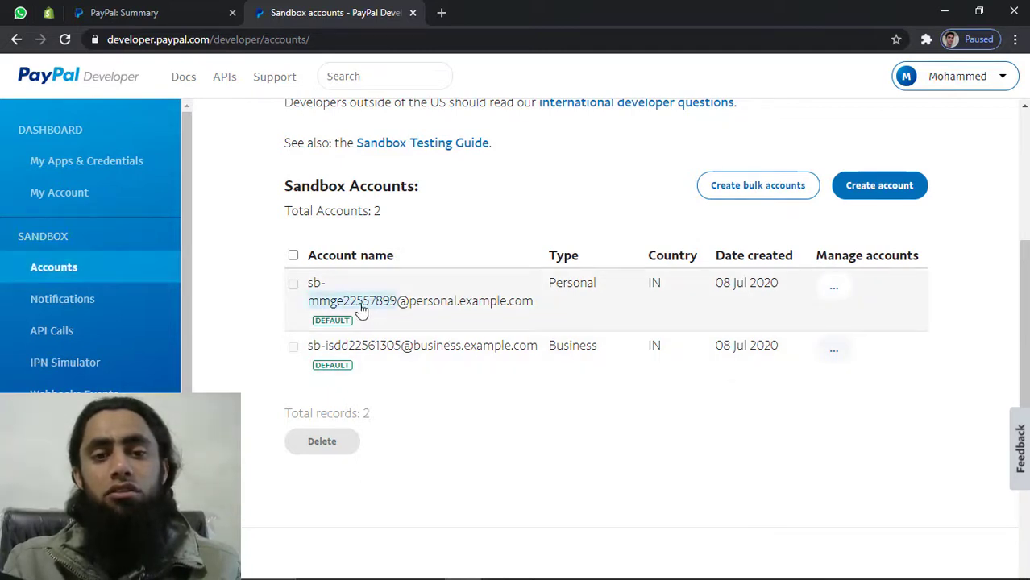
pyautogui.click(361, 311)
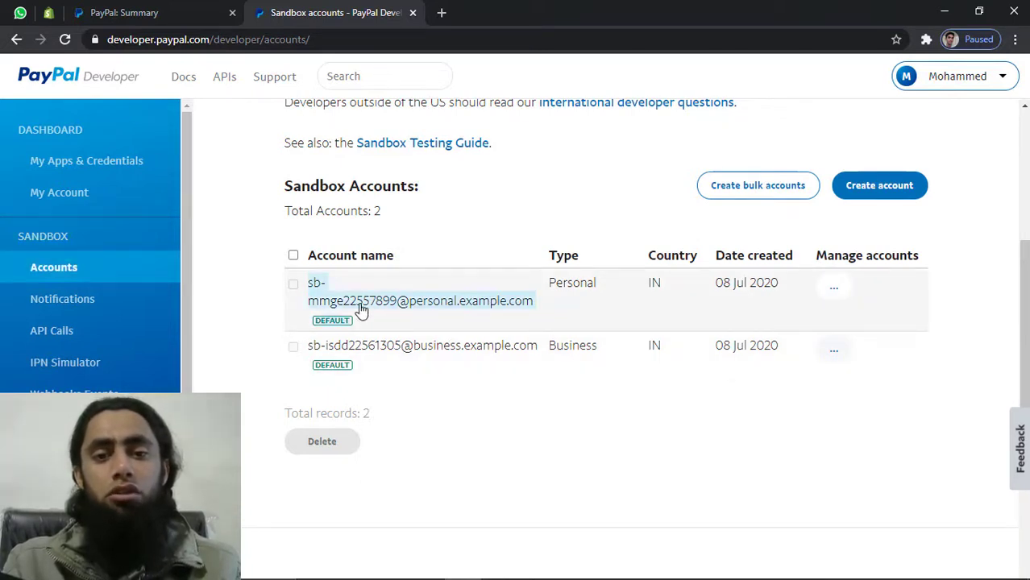
pyautogui.click(833, 290)
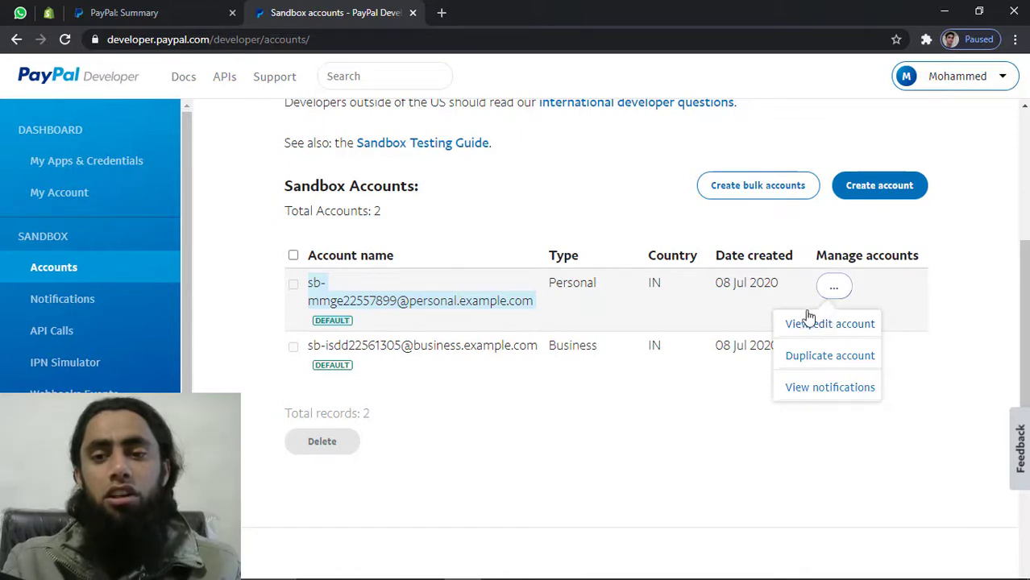
# View the personal sandbox account's details, copy its Email ID, and start a new incognito window
pyautogui.click(829, 326)
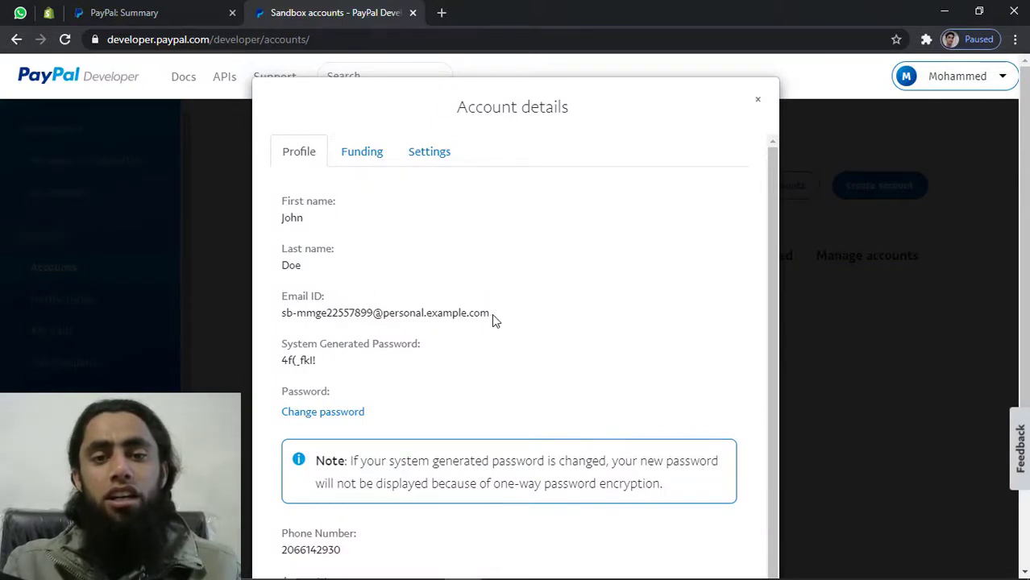
pyautogui.moveTo(491, 313); pyautogui.dragTo(274, 320)
pyautogui.hotkey('ctrl', 'c')
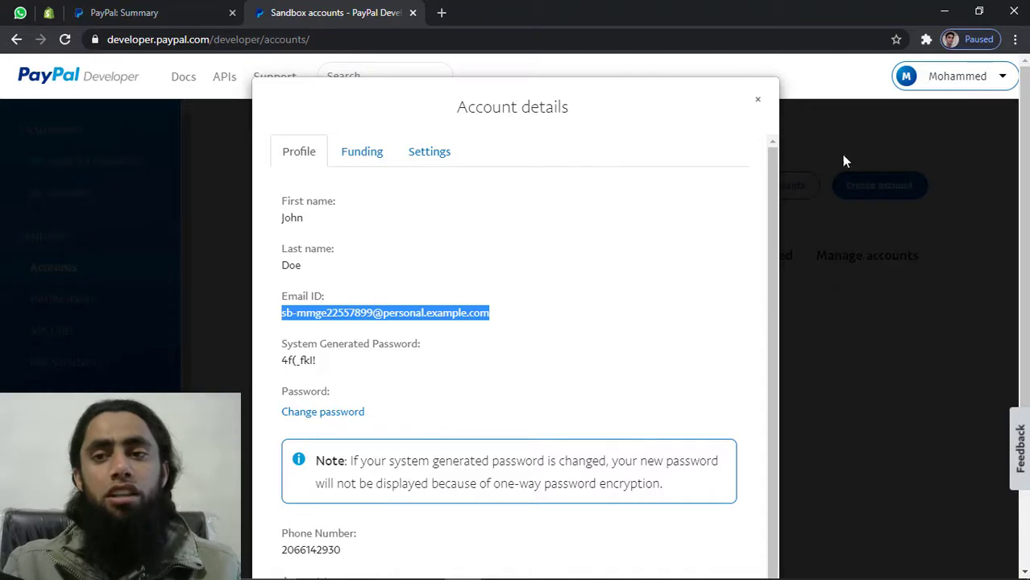
pyautogui.click(1018, 39)
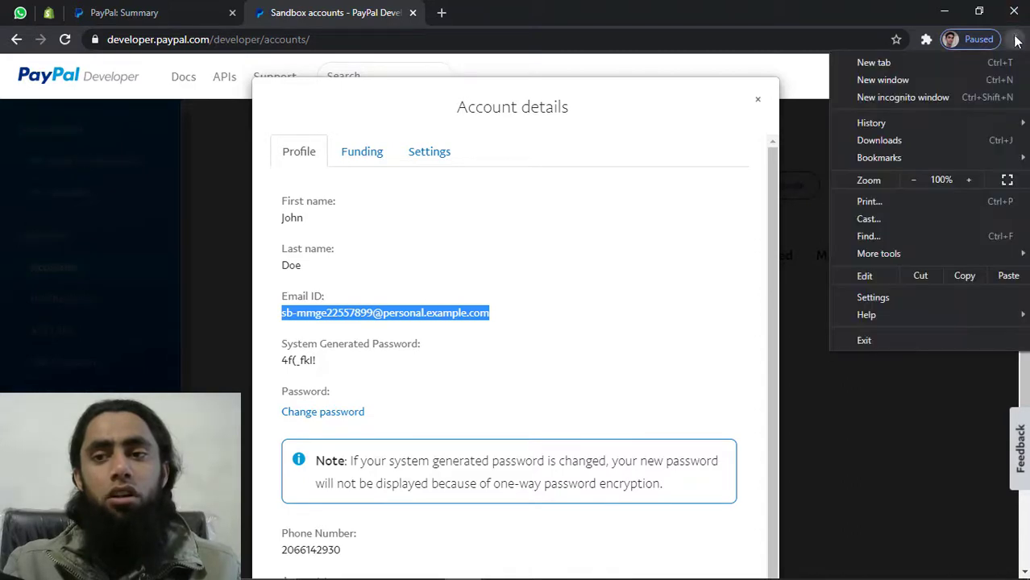
pyautogui.click(921, 96)
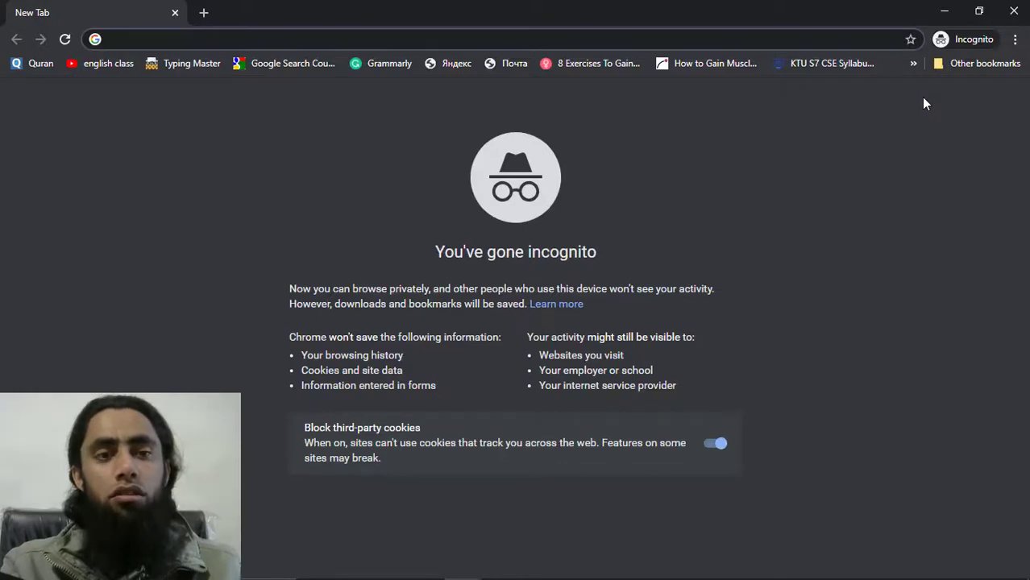
# Load sandbox.paypal.com in the incognito window and go to its sign-in page
pyautogui.write('sandbox.')
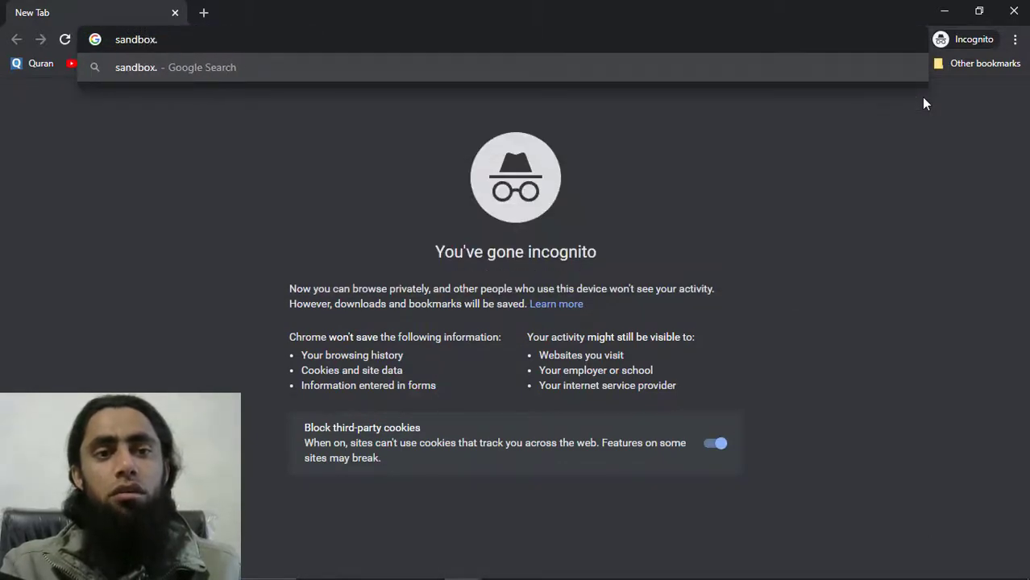
pyautogui.write('paypal.com')
pyautogui.press('Return')
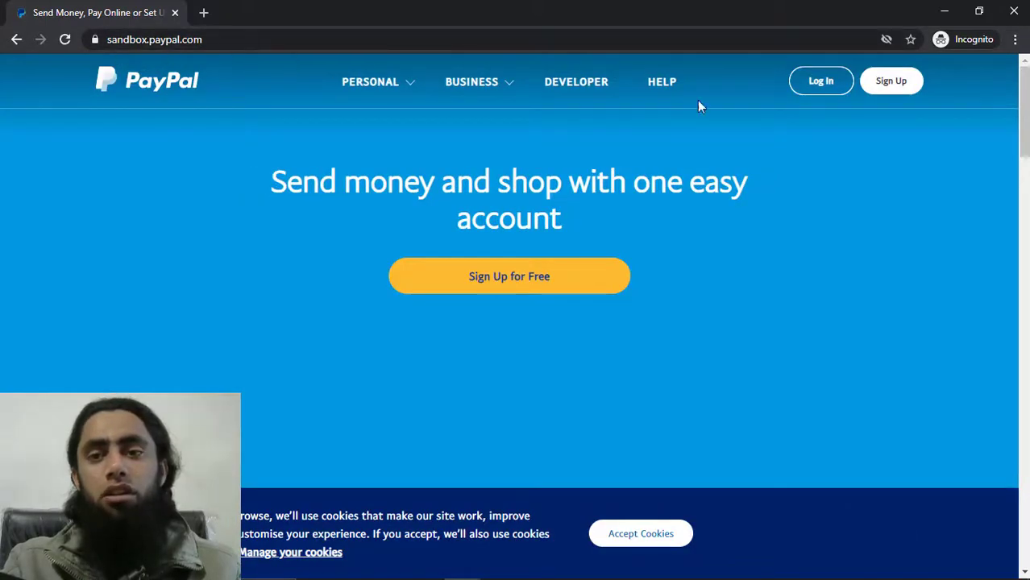
pyautogui.click(820, 81)
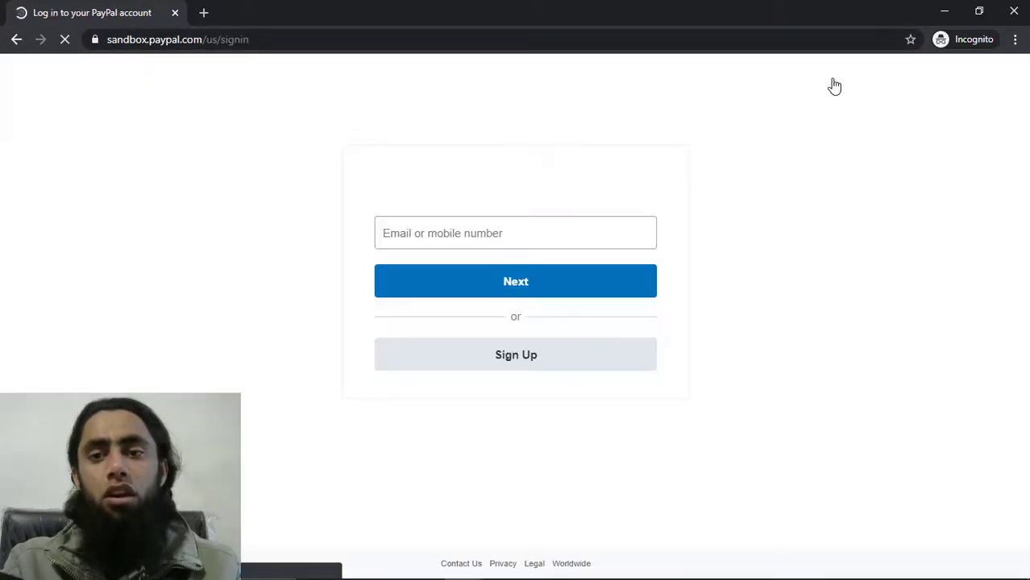
# Sign in with the personal account's email and its copied system-generated password
pyautogui.click(506, 233)
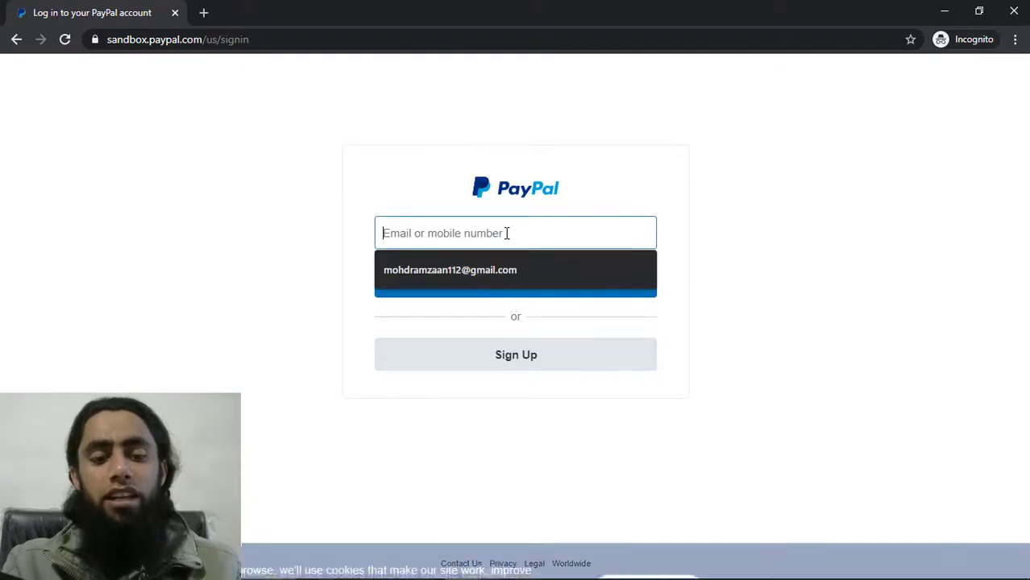
pyautogui.hotkey('ctrl', 'v')
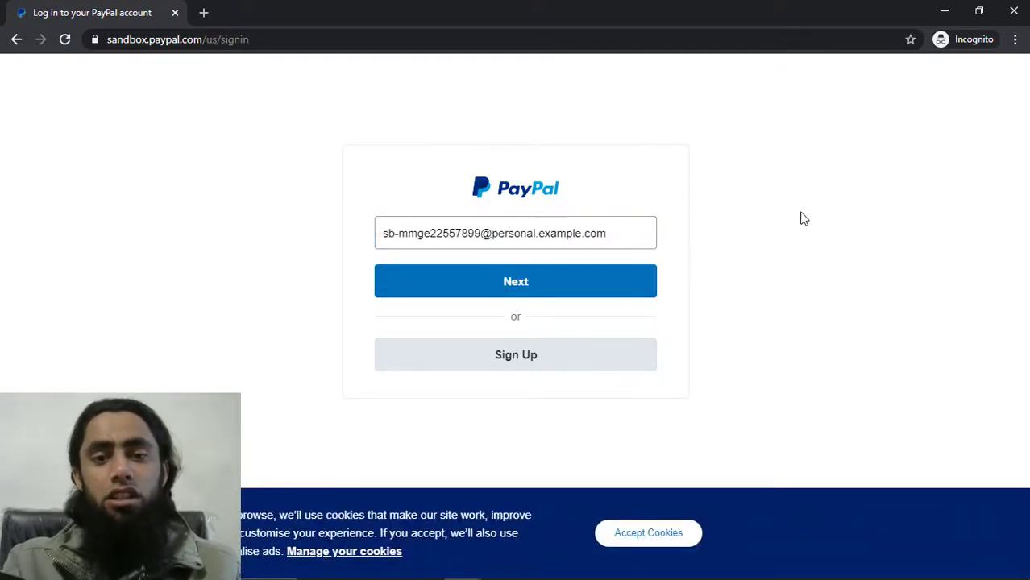
pyautogui.hotkey('alt', 'Tab')
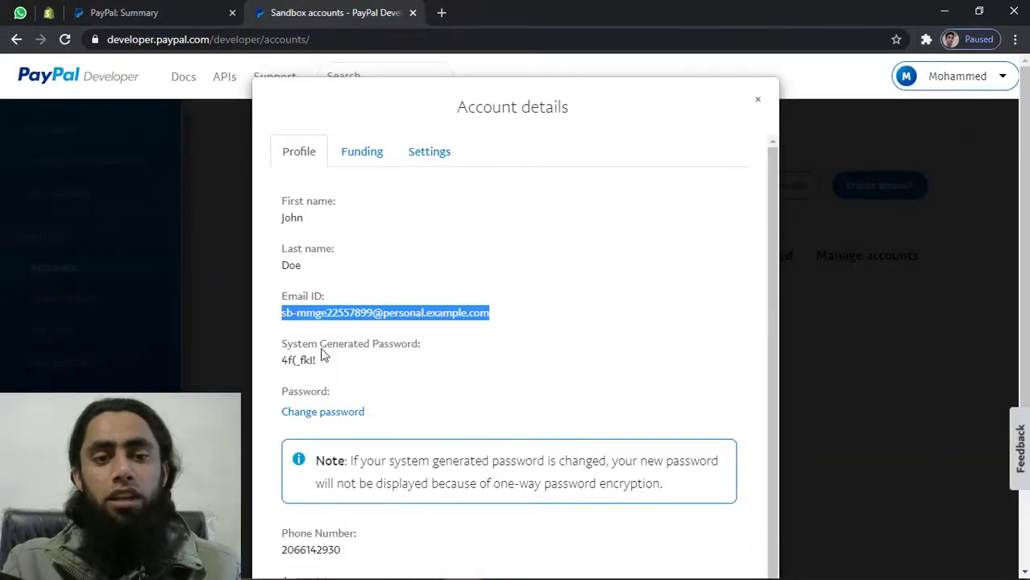
pyautogui.moveTo(319, 367); pyautogui.dragTo(285, 363)
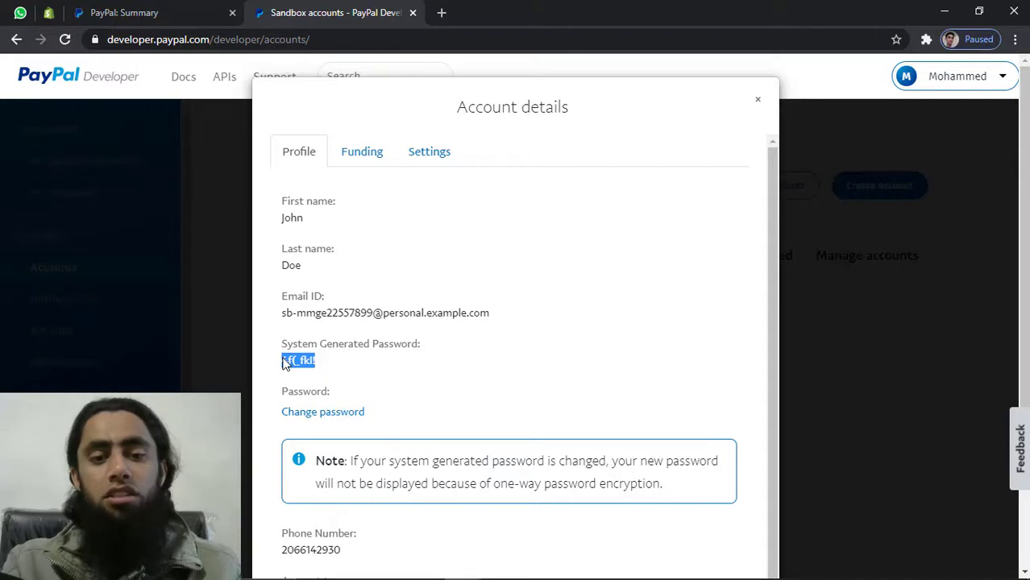
pyautogui.hotkey('alt', 'Tab')
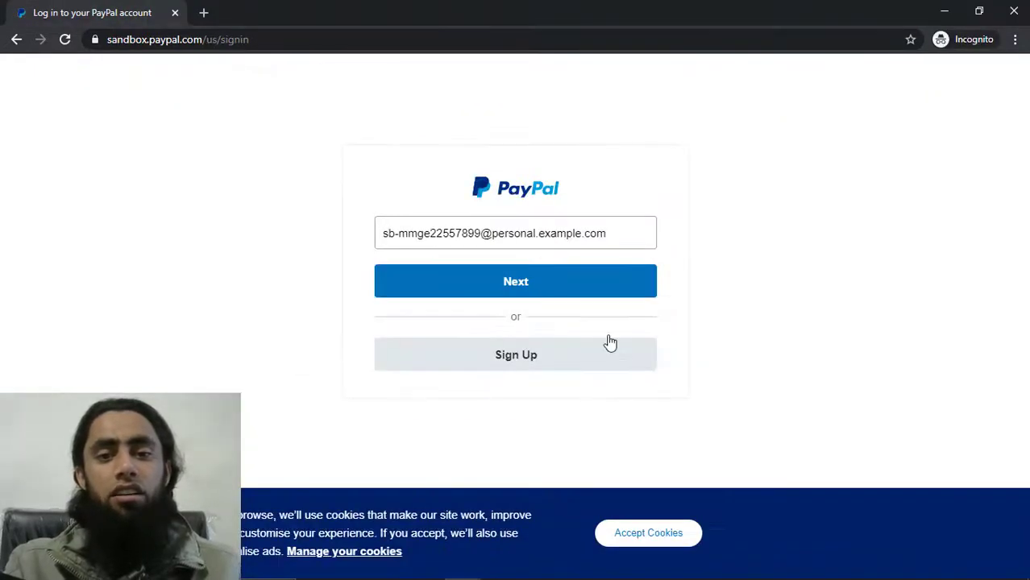
pyautogui.click(545, 295)
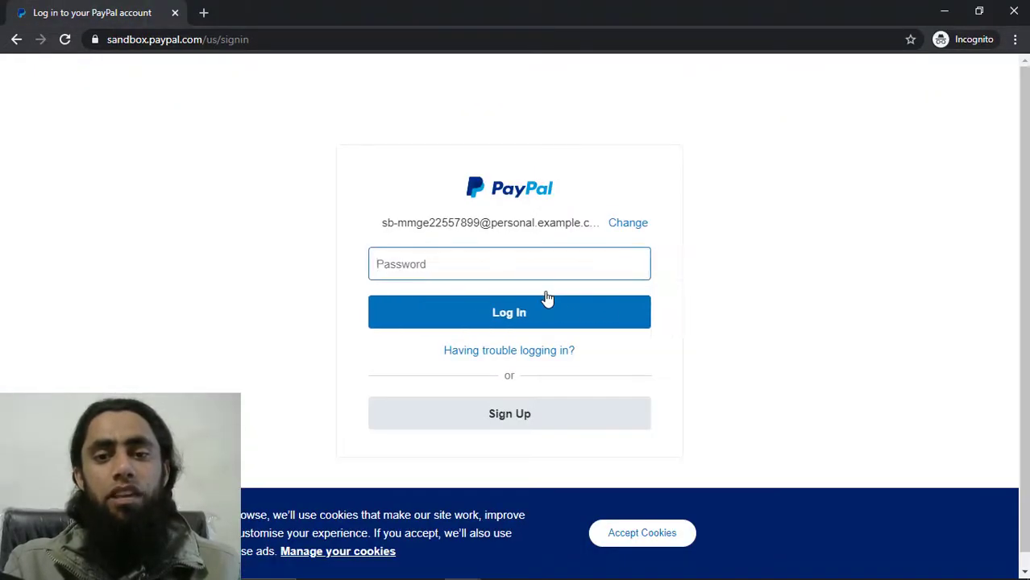
pyautogui.hotkey('ctrl', 'v')
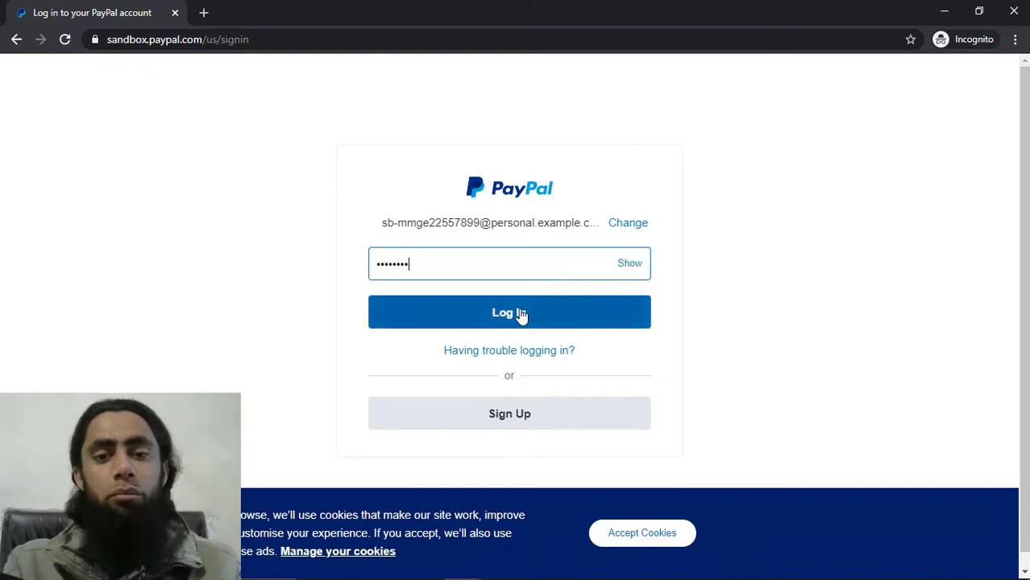
pyautogui.click(495, 310)
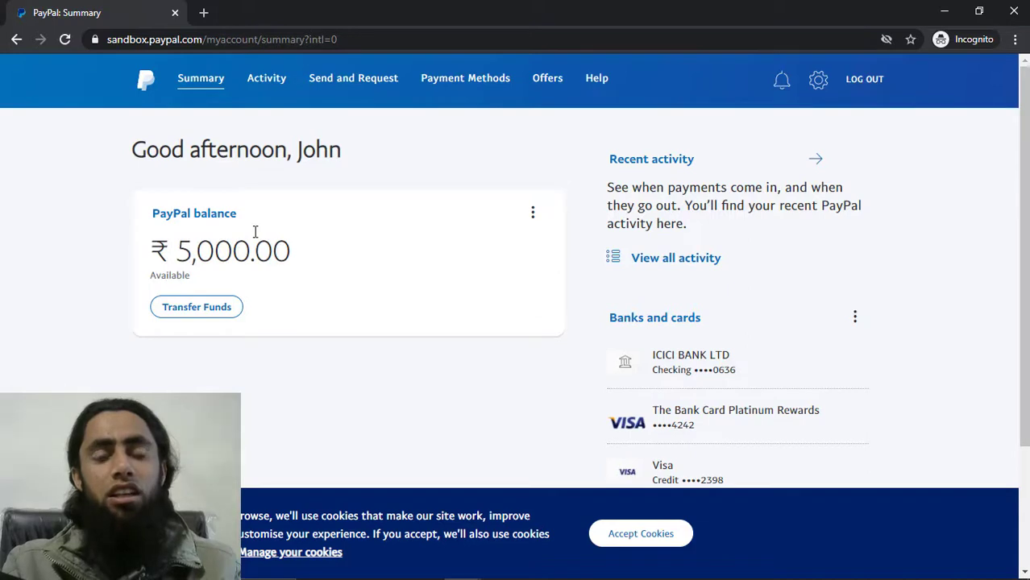
# Accept cookies on the sandbox dashboard and return to the developer account details
pyautogui.click(637, 536)
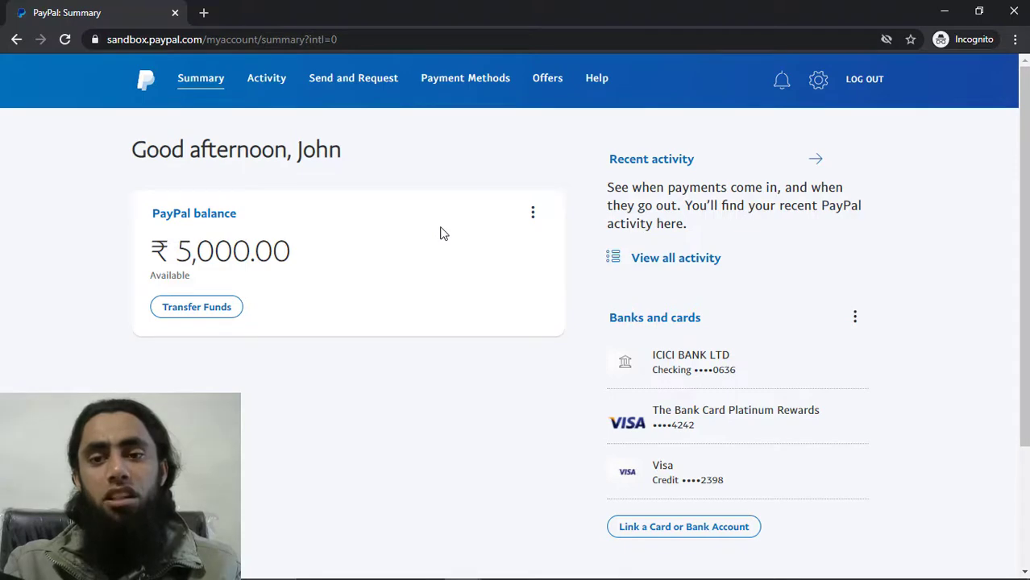
pyautogui.hotkey('alt', 'Tab')
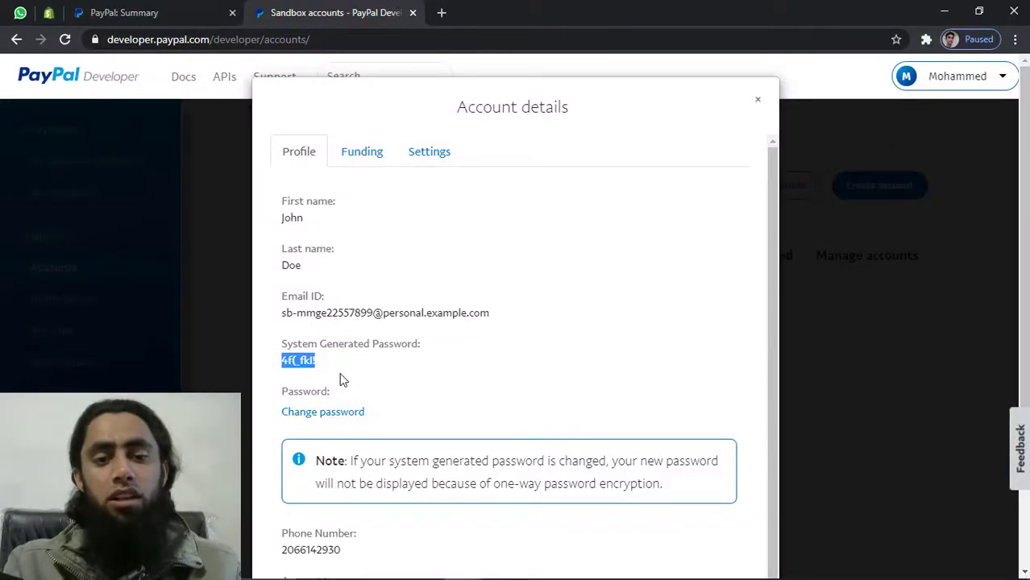
# Review the personal account's Profile tab, including its Personal account type
pyautogui.scroll(-2, 339, 378)
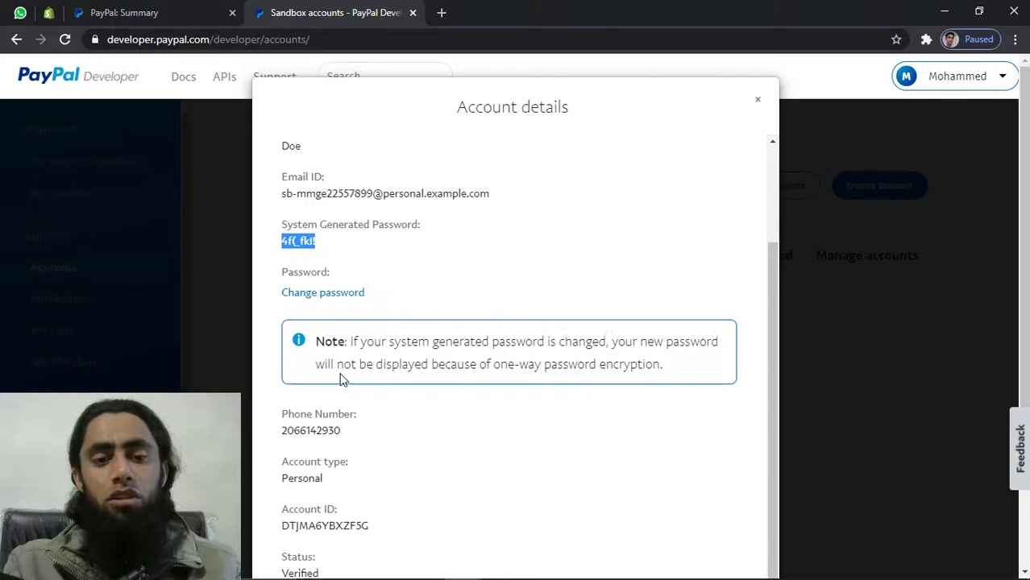
pyautogui.doubleClick(307, 481)
pyautogui.click(307, 481)
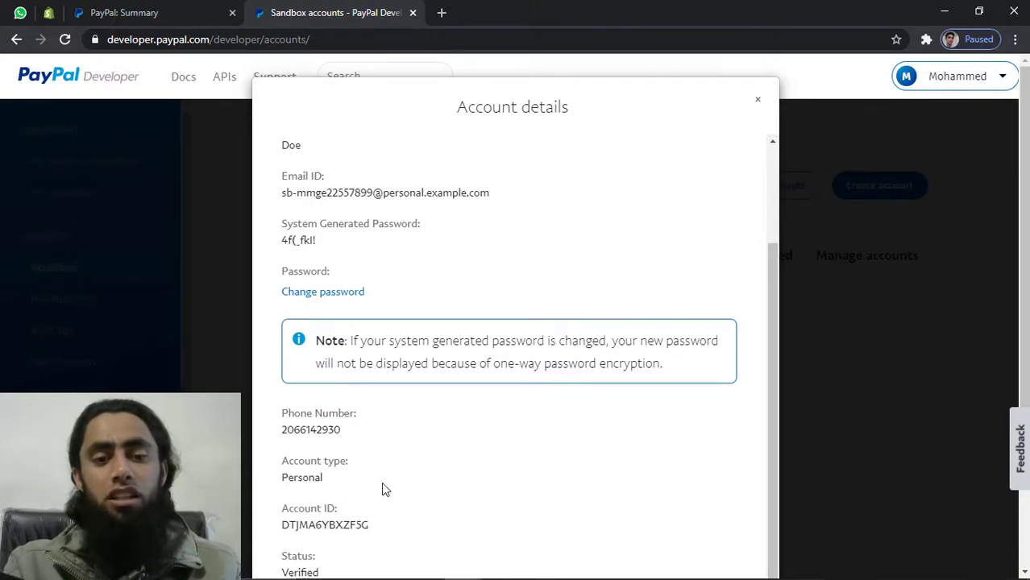
pyautogui.scroll(-2, 382, 488)
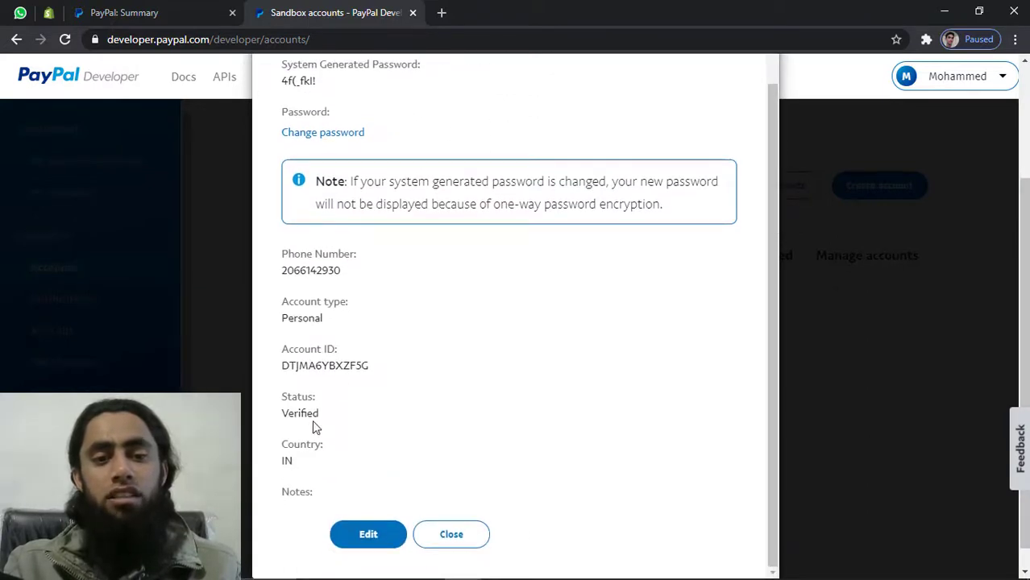
pyautogui.scroll(2, 385, 415)
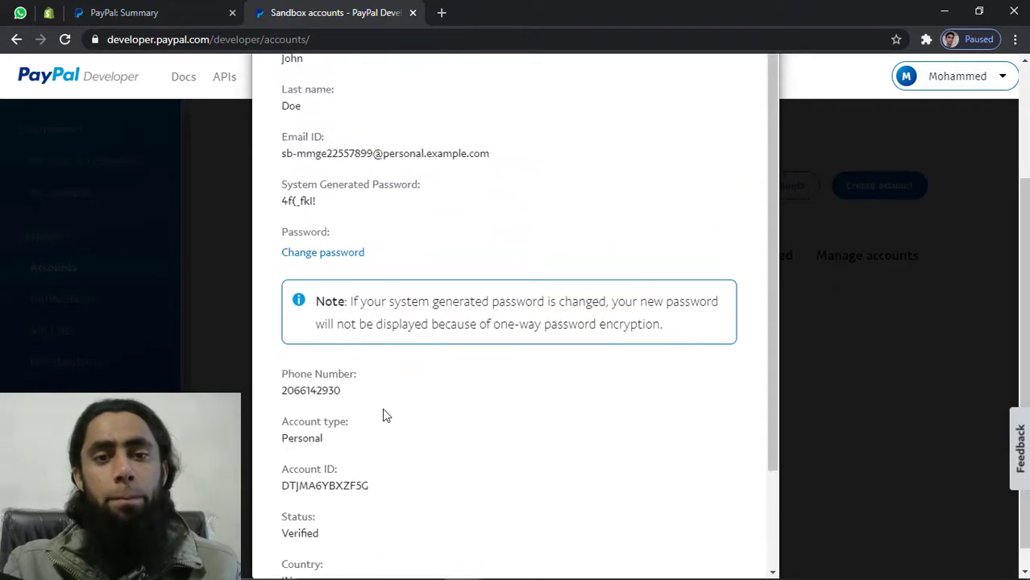
pyautogui.scroll(2, 522, 213)
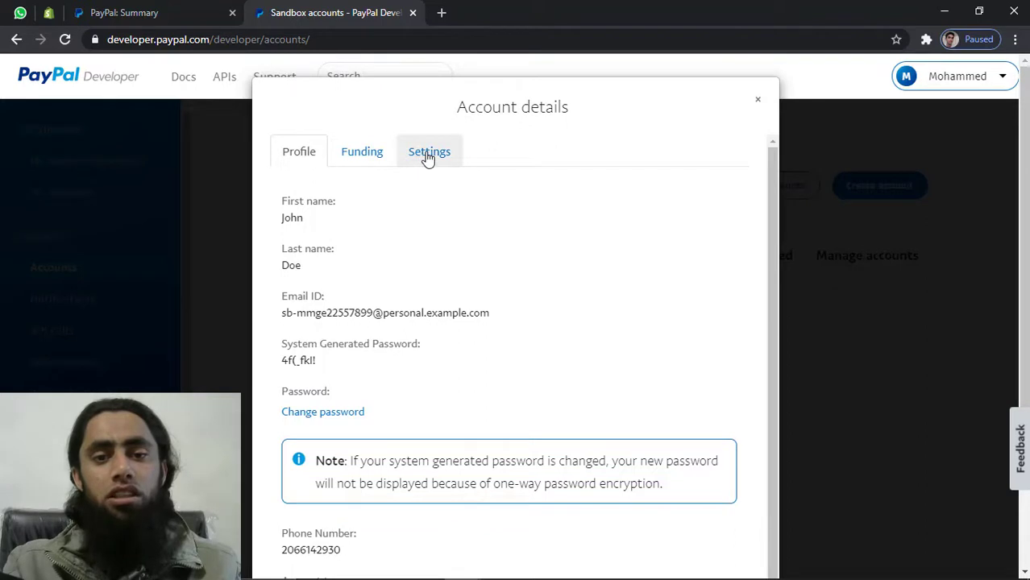
# Inspect the Funding tab's bank account and test VISA credit card details
pyautogui.click(424, 156)
pyautogui.click(356, 156)
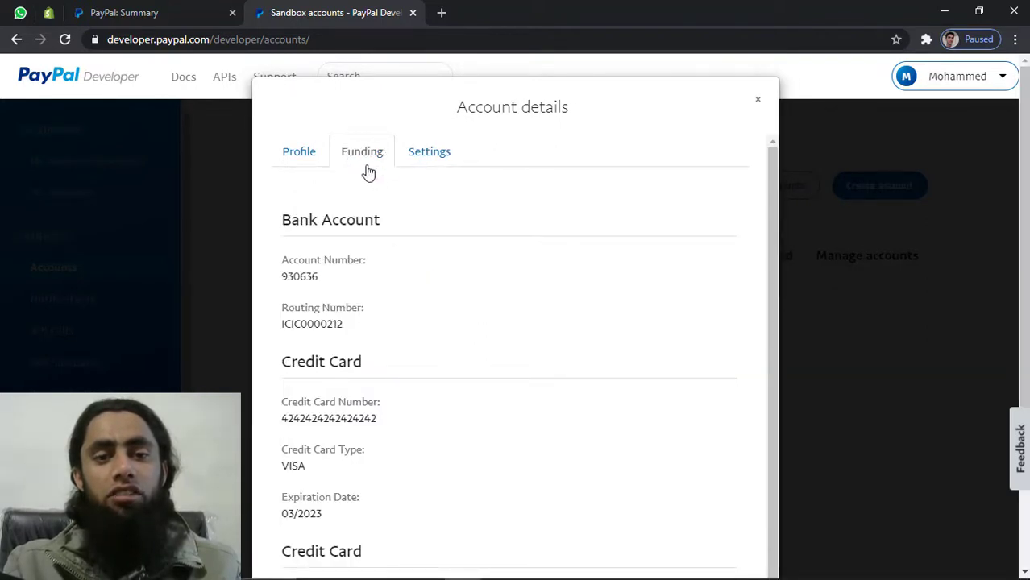
pyautogui.tripleClick(368, 373)
pyautogui.doubleClick(352, 420)
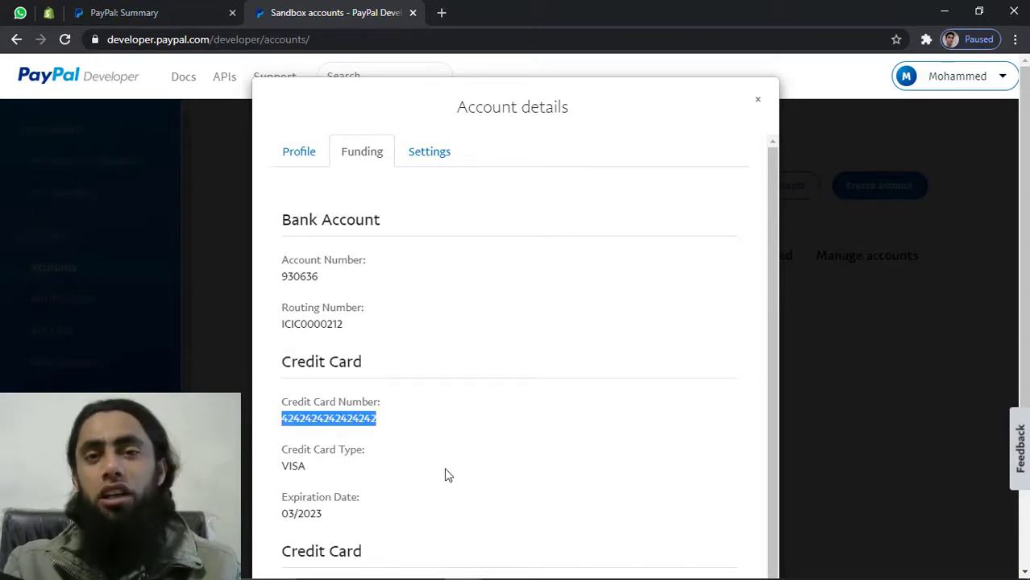
pyautogui.scroll(-1, 448, 476)
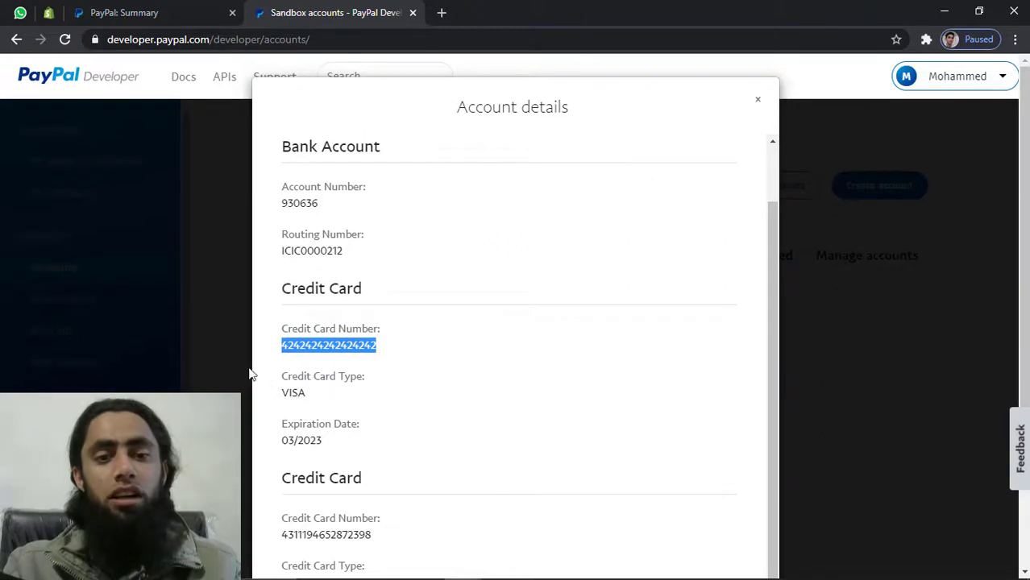
pyautogui.click(314, 355)
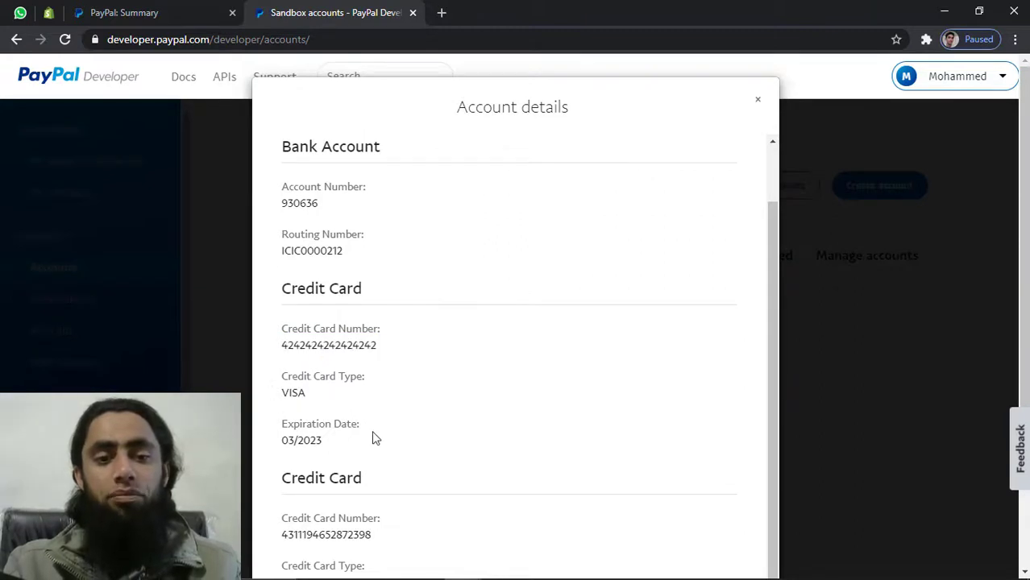
pyautogui.scroll(-1, 372, 448)
pyautogui.scroll(3, 371, 454)
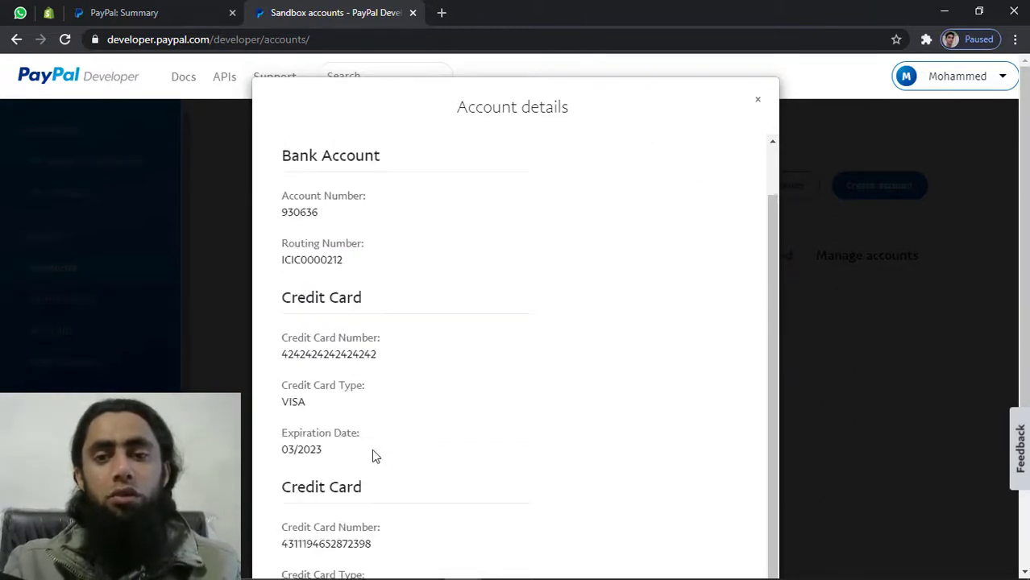
# Close the personal account's details and the sandbox PayPal incognito window
pyautogui.click(758, 101)
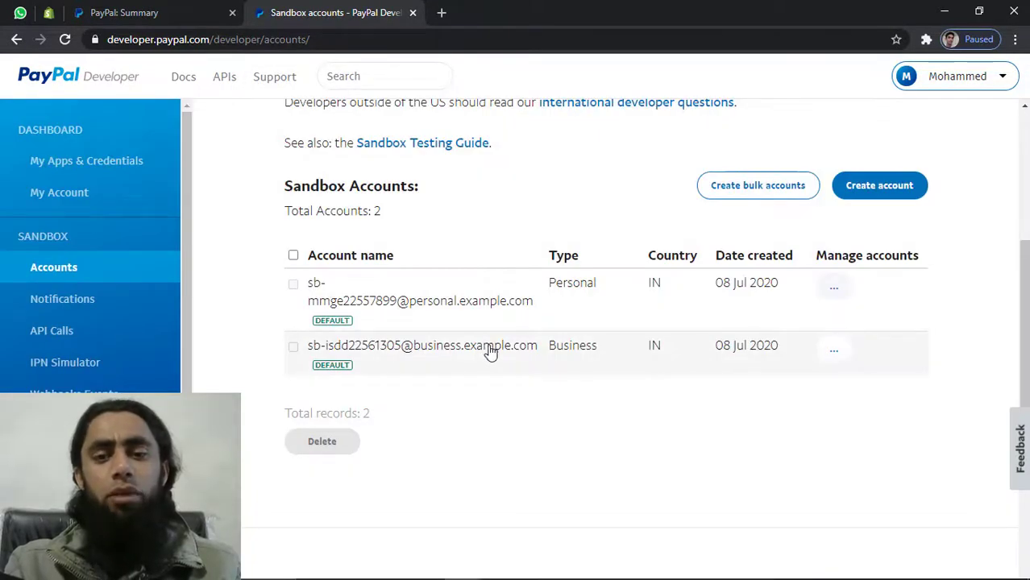
pyautogui.hotkey('alt', 'Tab')
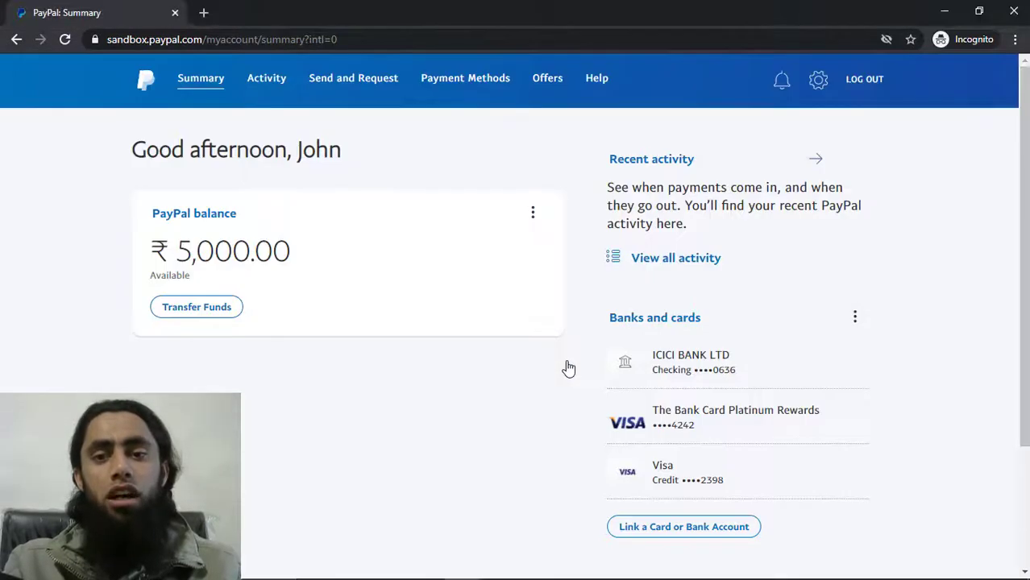
pyautogui.click(1013, 14)
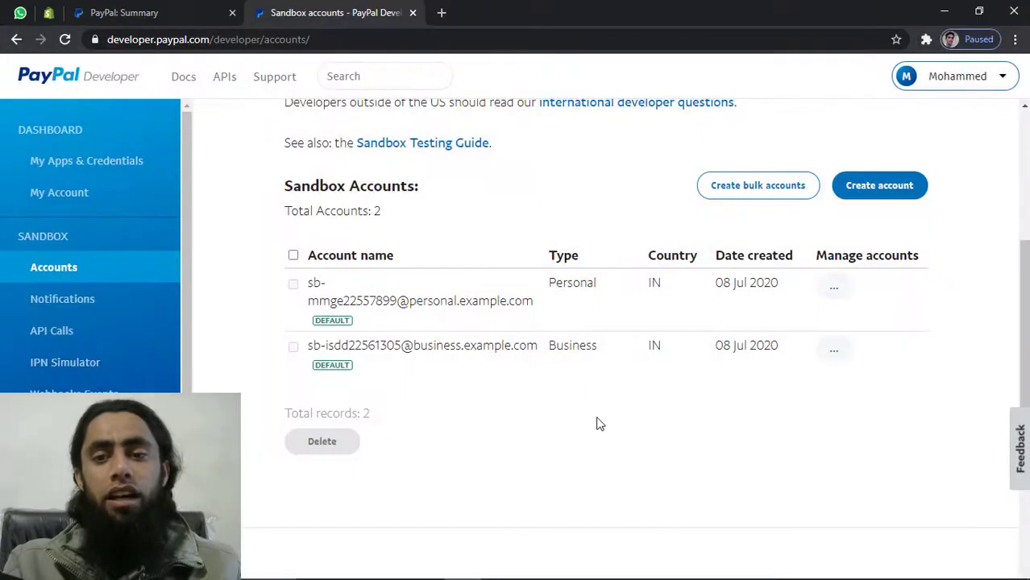
# View the business sandbox account's details and copy its Email ID
pyautogui.click(829, 352)
pyautogui.click(833, 351)
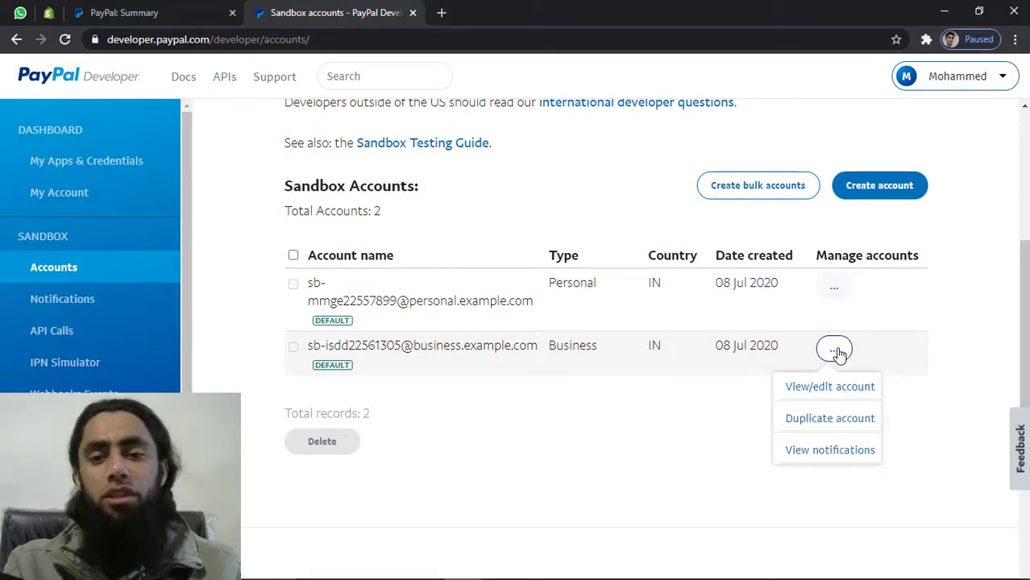
pyautogui.click(829, 386)
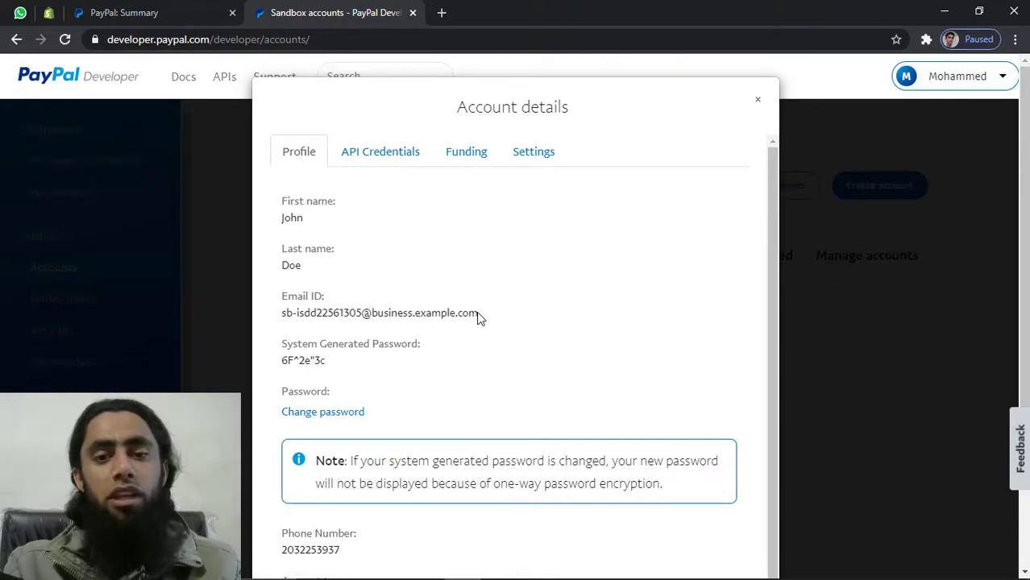
pyautogui.moveTo(477, 313); pyautogui.dragTo(286, 315)
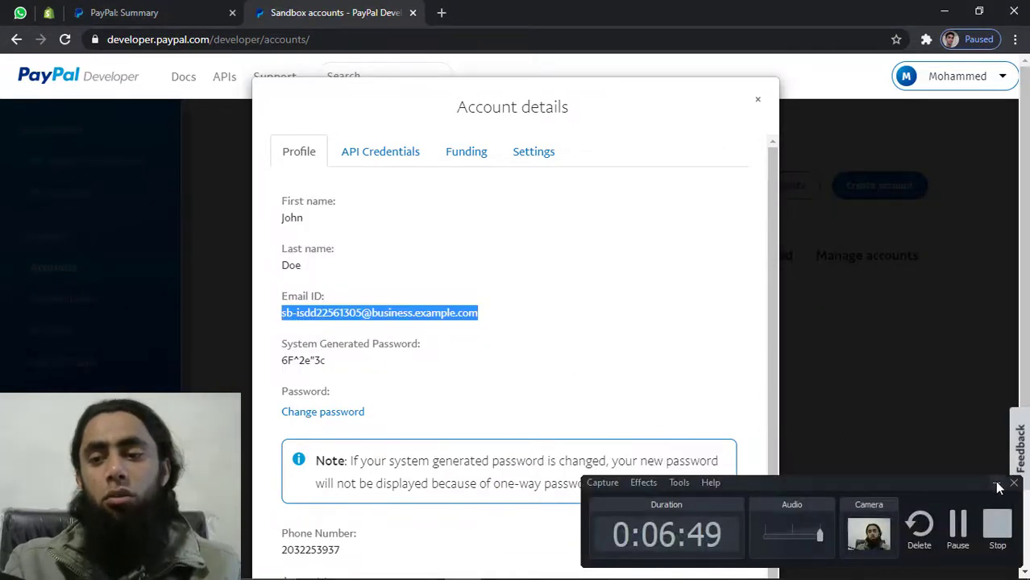
# Load sandbox.paypal.com in a new incognito window and go to its sign-in page
pyautogui.click(998, 482)
pyautogui.click(1015, 39)
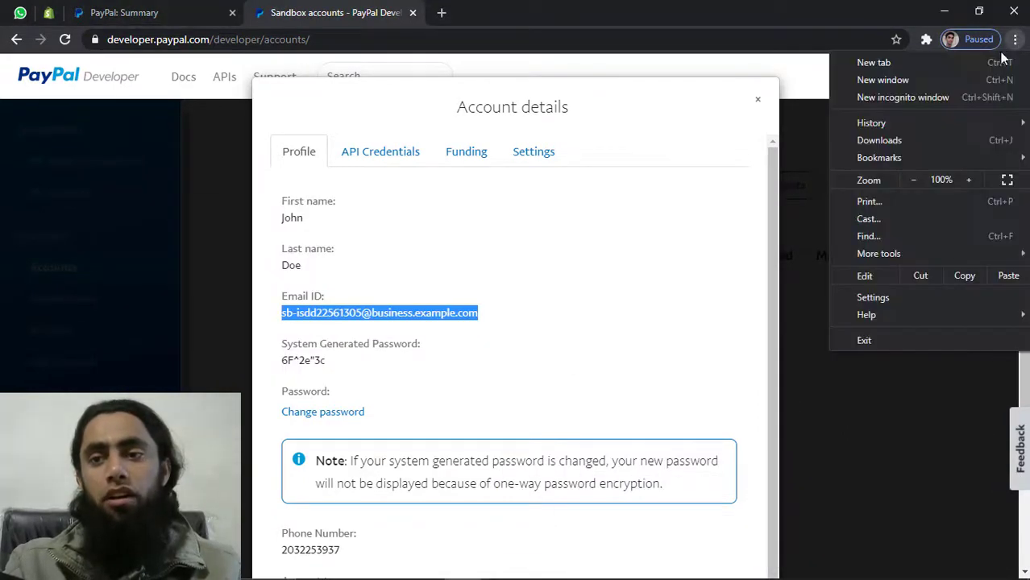
pyautogui.click(926, 91)
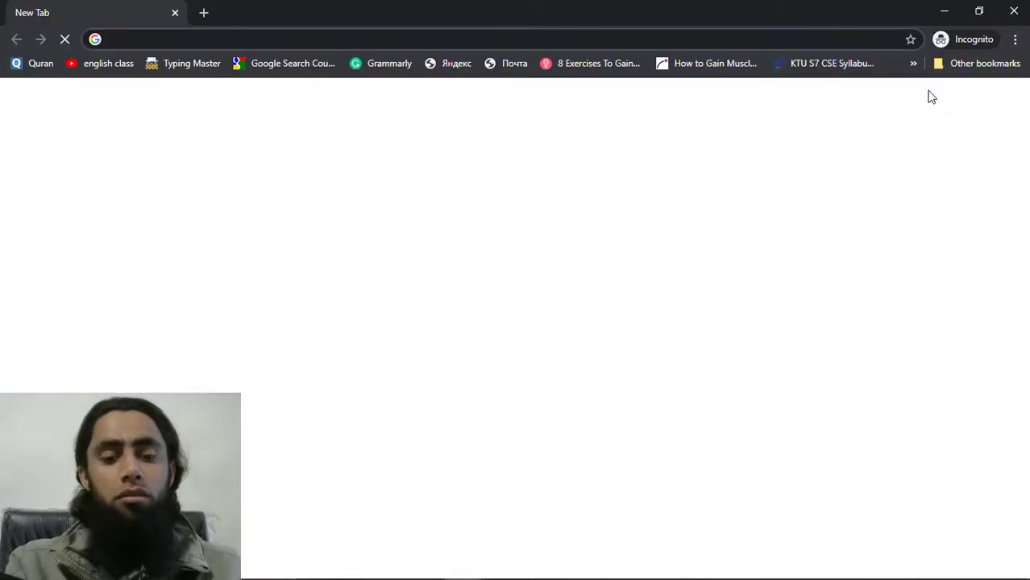
pyautogui.write('sand')
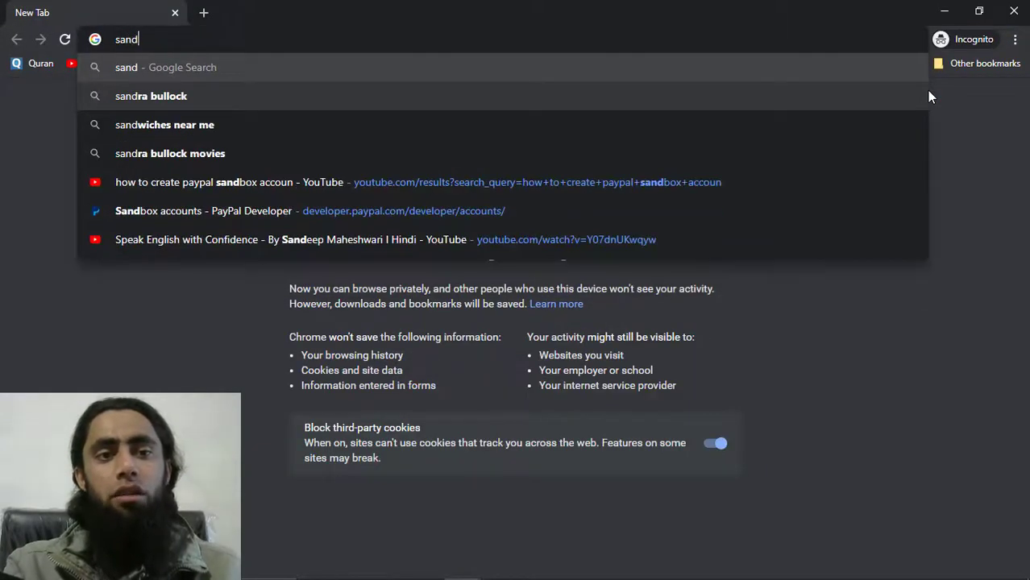
pyautogui.write('box.paypal.com')
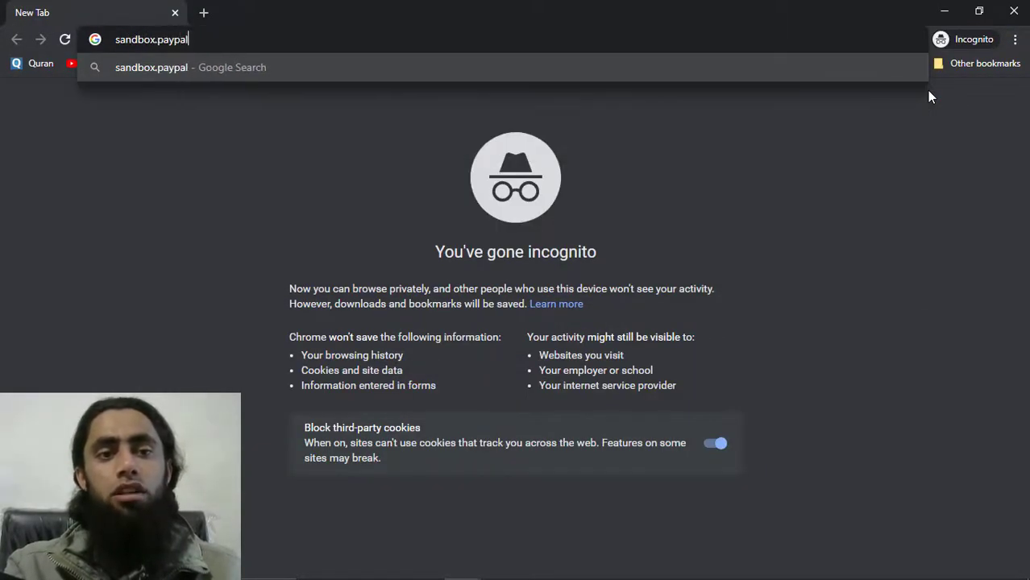
pyautogui.press('Return')
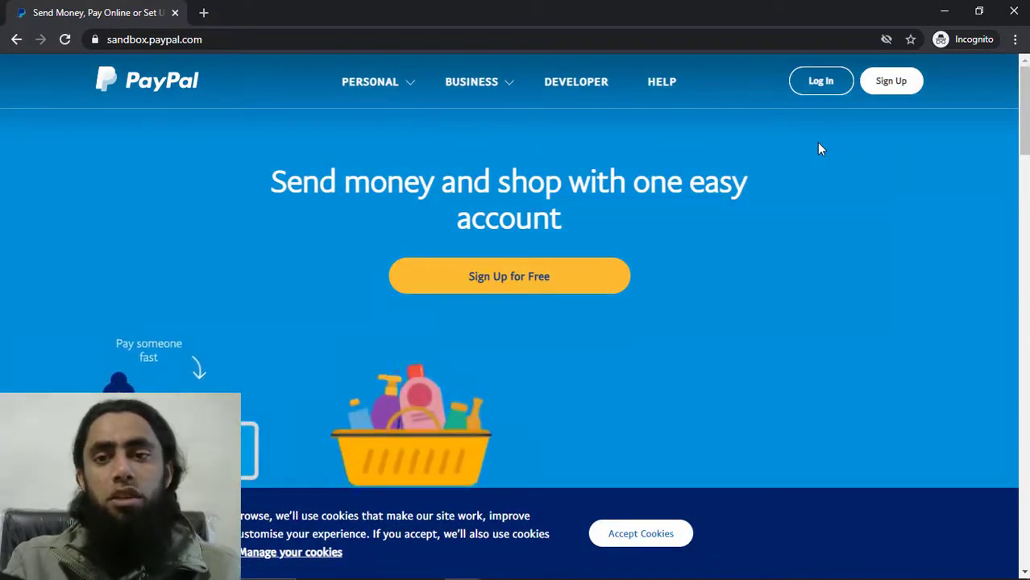
pyautogui.click(820, 82)
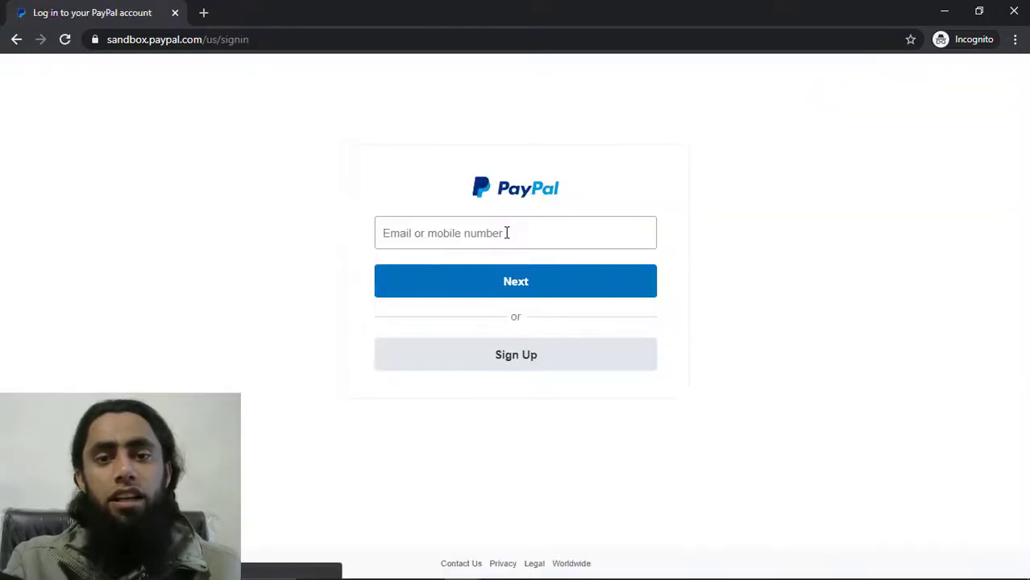
# Log in with the business account's email and its copied system-generated password
pyautogui.click(506, 233)
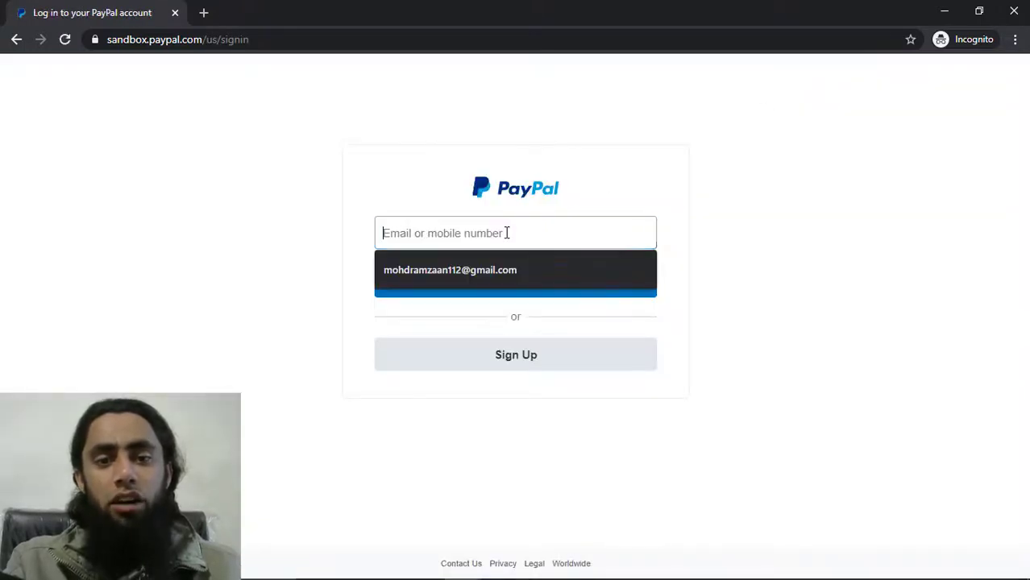
pyautogui.hotkey('ctrl', 'v')
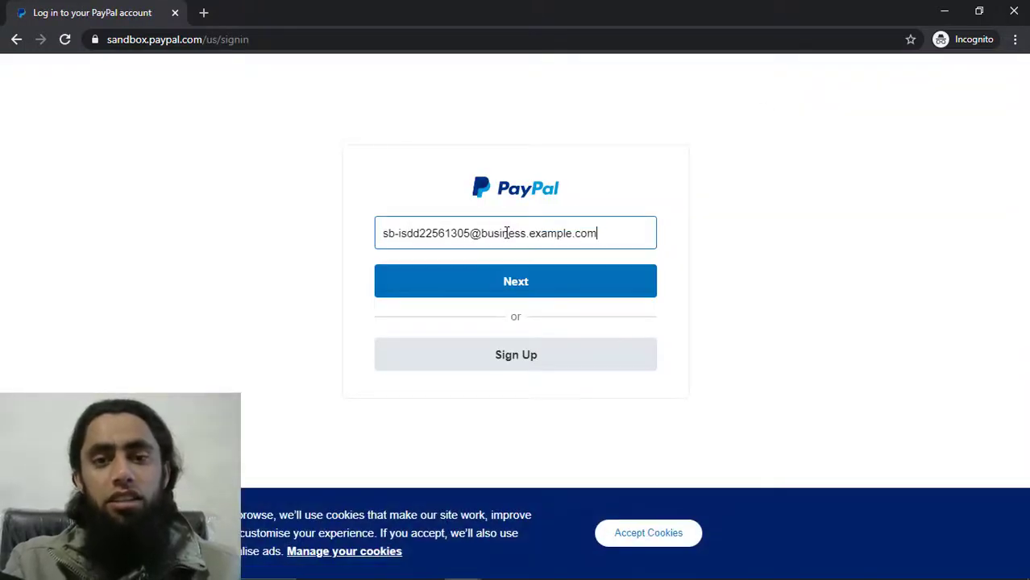
pyautogui.click(516, 292)
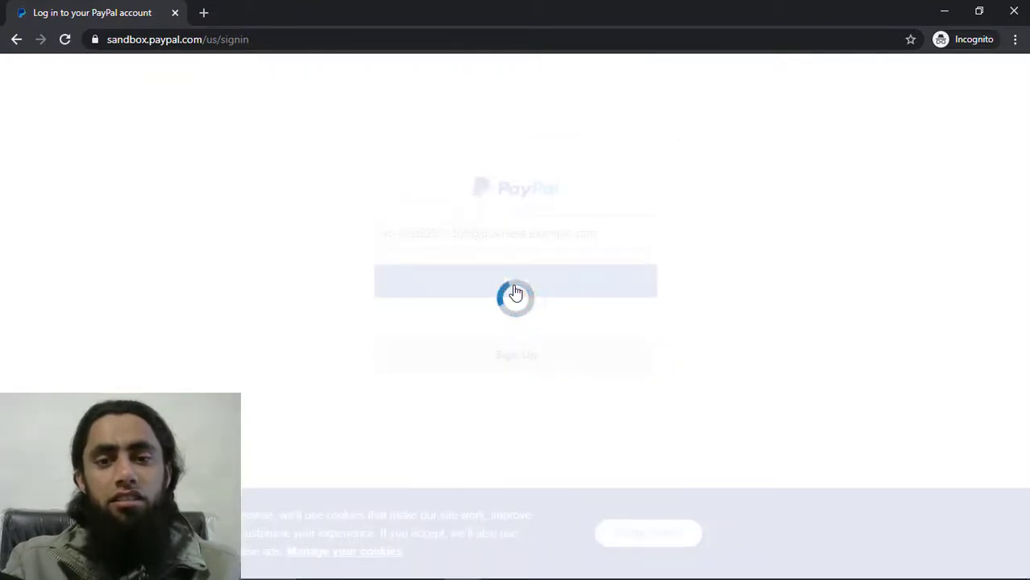
pyautogui.hotkey('alt', 'Tab')
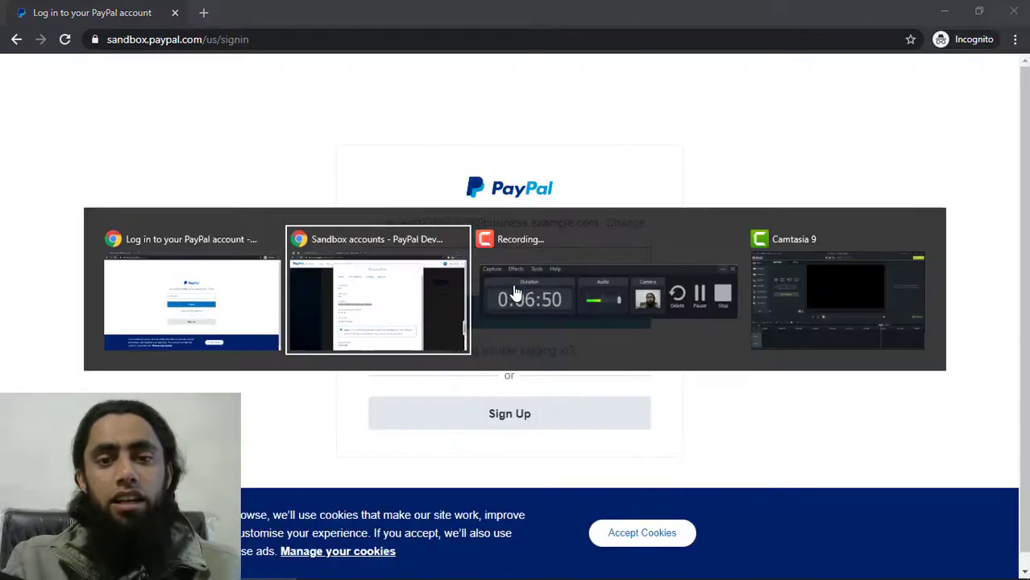
pyautogui.click(300, 362)
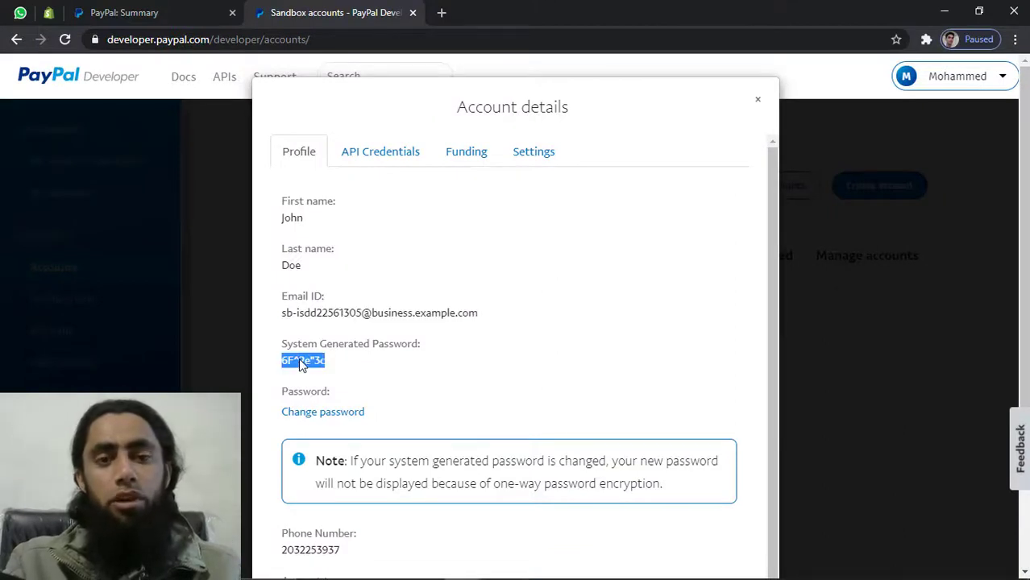
pyautogui.hotkey('alt', 'Tab')
pyautogui.click(519, 265)
pyautogui.hotkey('ctrl', 'v')
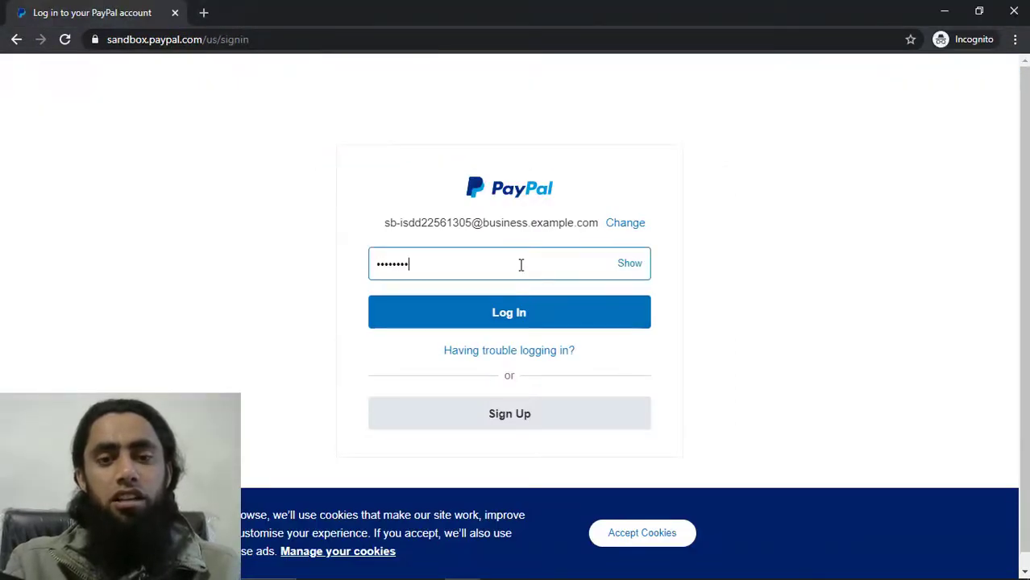
pyautogui.click(509, 316)
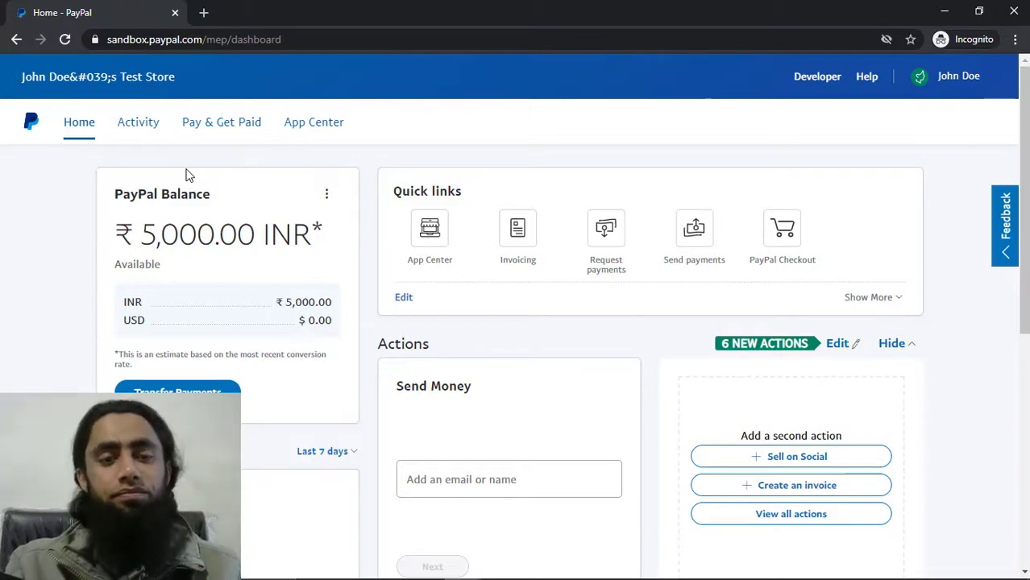
# After checking the ₹5,000.00 INR business balance, return to the developer account details
pyautogui.hotkey('alt', 'Tab')
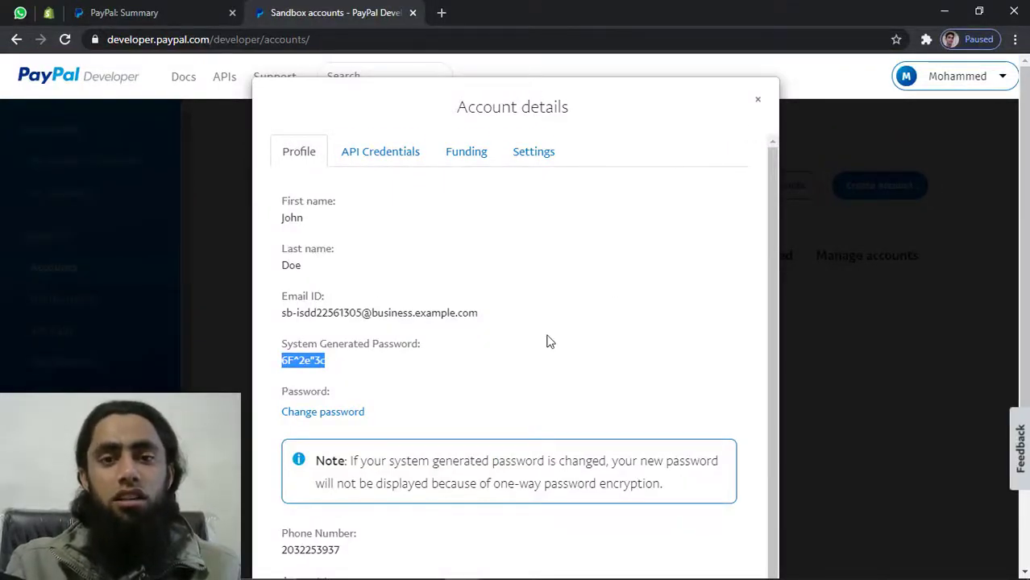
# Show the business account's API Credentials tab in the Account details dialog
pyautogui.scroll(-2, 546, 341)
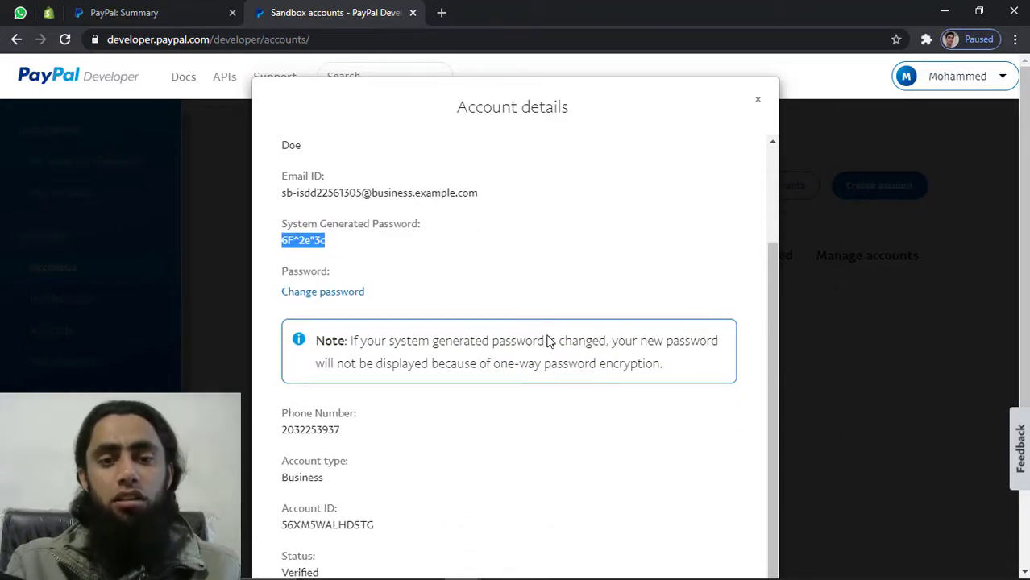
pyautogui.scroll(2, 546, 342)
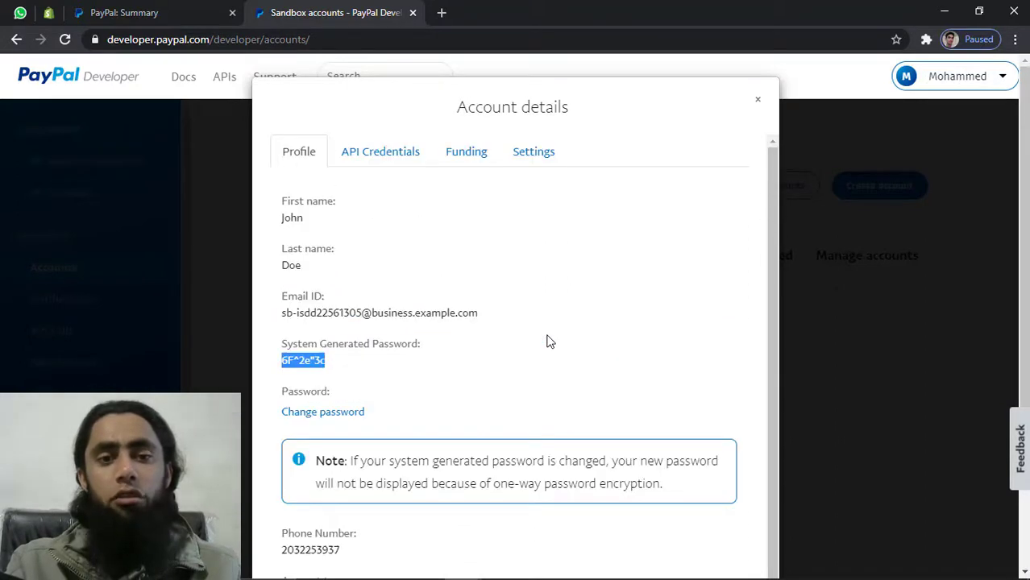
pyautogui.click(382, 156)
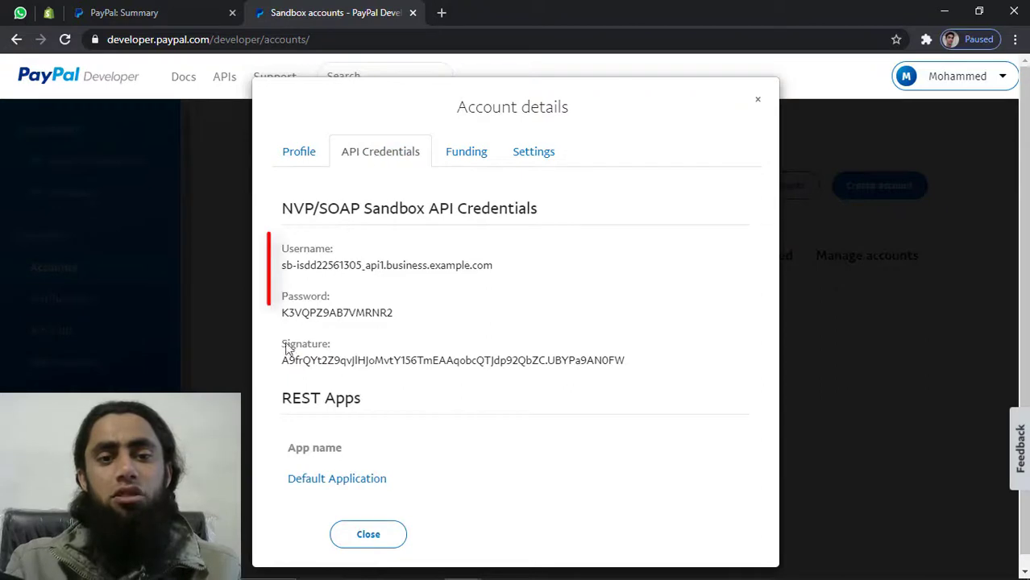
# Highlight the NVP/SOAP API username, password and signature values in turn
pyautogui.moveTo(277, 272); pyautogui.dragTo(512, 279)
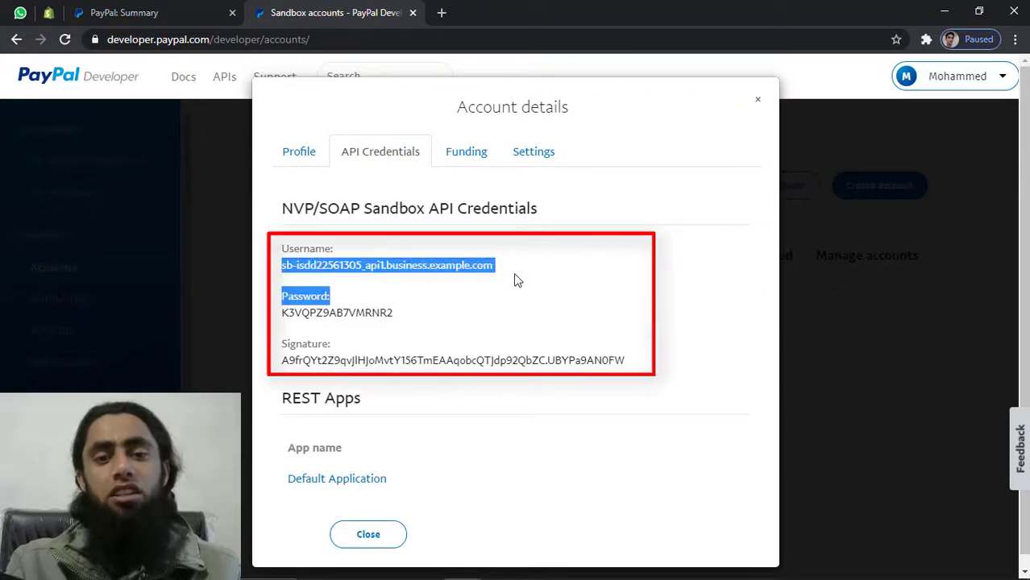
pyautogui.click(515, 279)
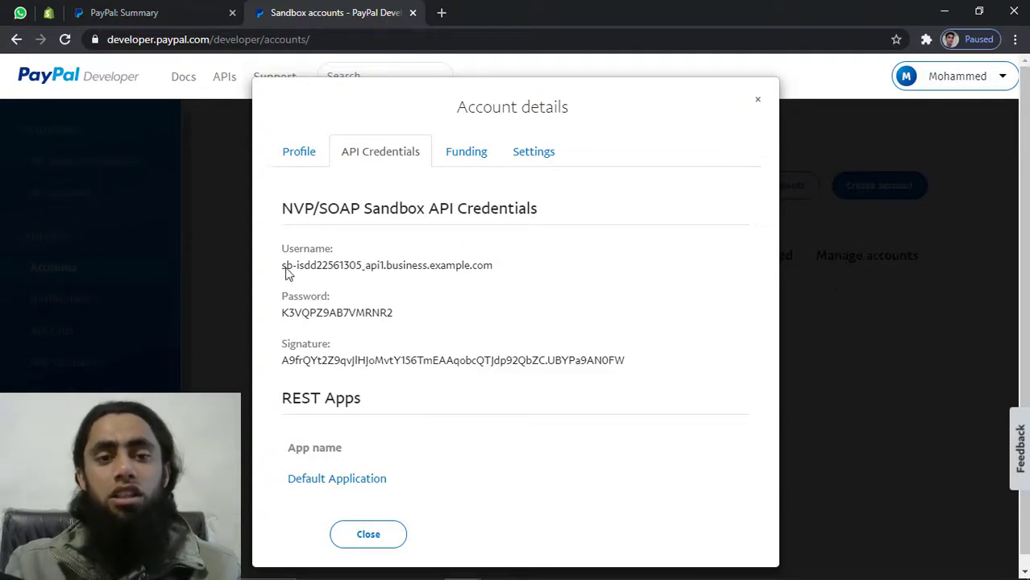
pyautogui.moveTo(280, 266); pyautogui.dragTo(516, 270)
pyautogui.click(530, 271)
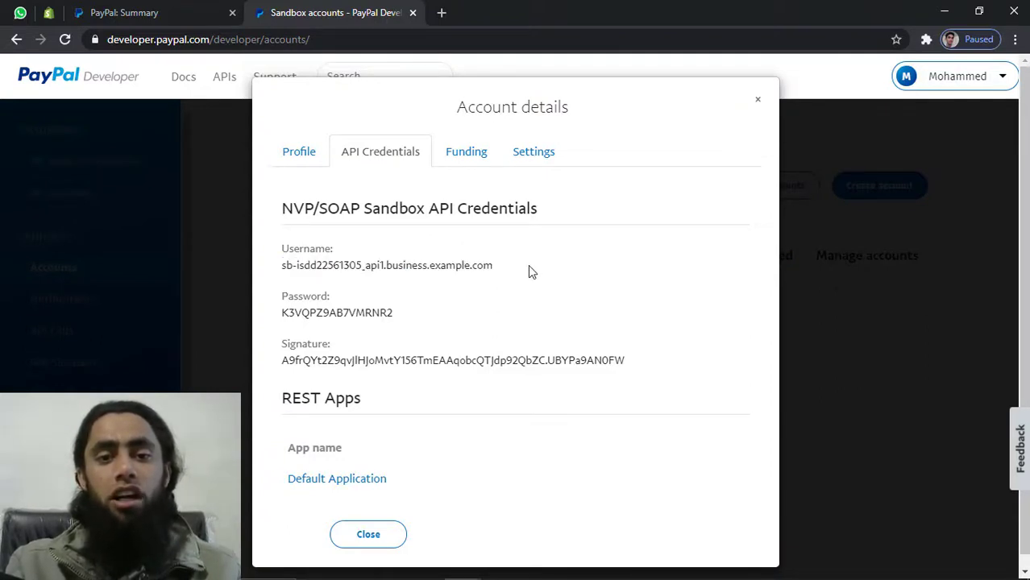
pyautogui.moveTo(283, 315); pyautogui.dragTo(427, 318)
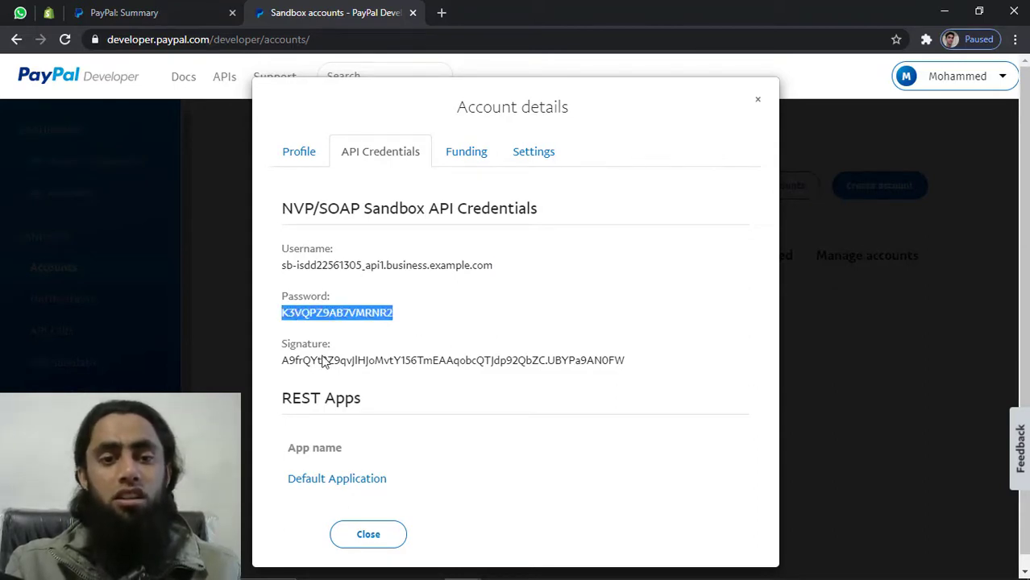
pyautogui.moveTo(277, 361); pyautogui.dragTo(633, 361)
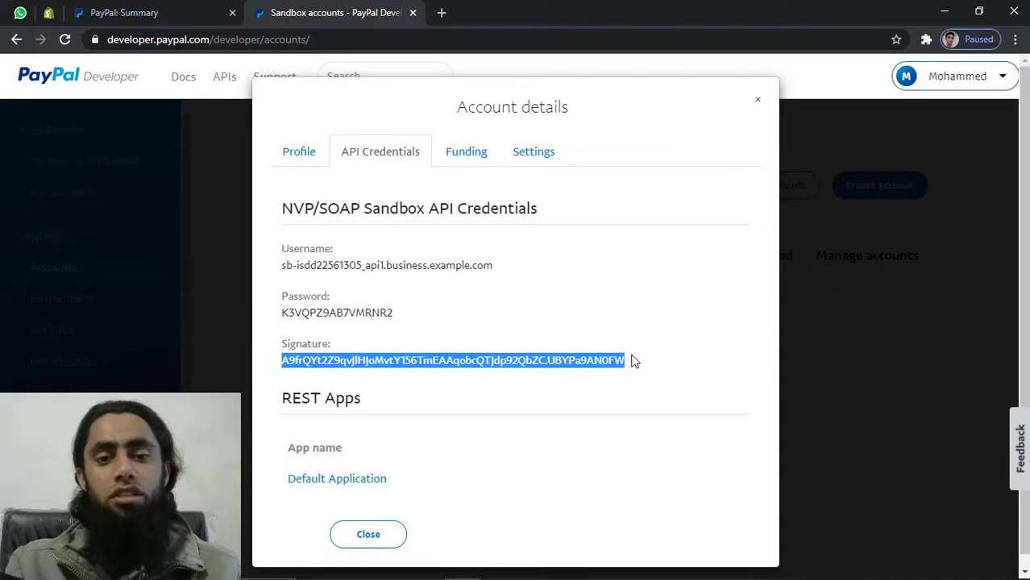
pyautogui.click(634, 361)
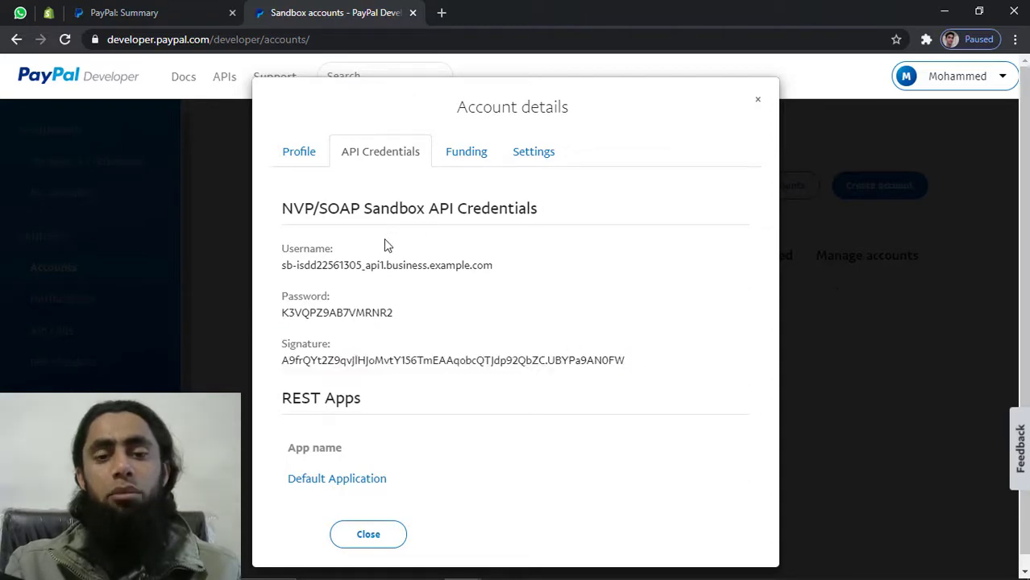
# Create a new US Personal sandbox account and scroll to see it in the accounts table
pyautogui.click(758, 101)
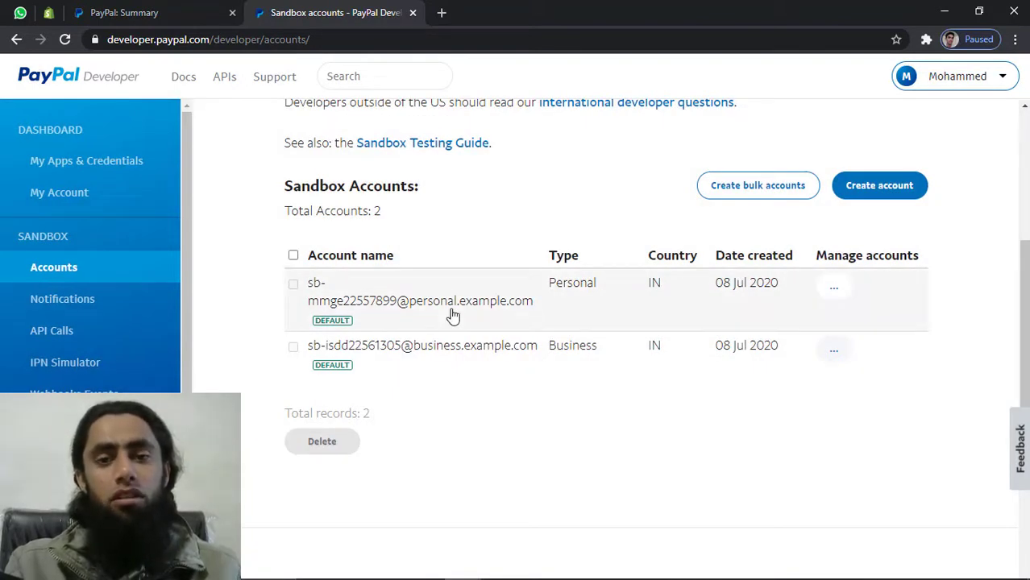
pyautogui.click(877, 187)
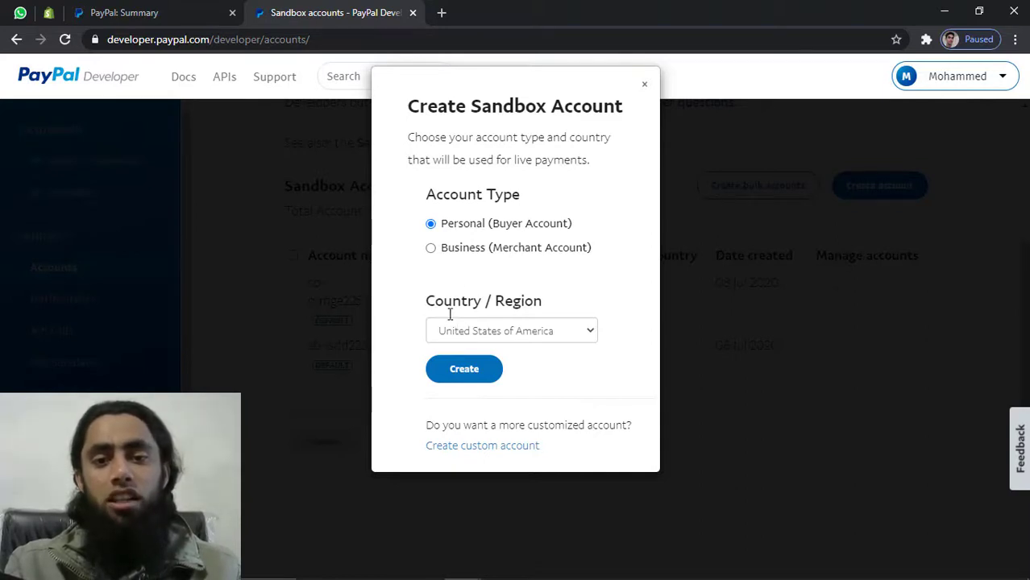
pyautogui.click(461, 373)
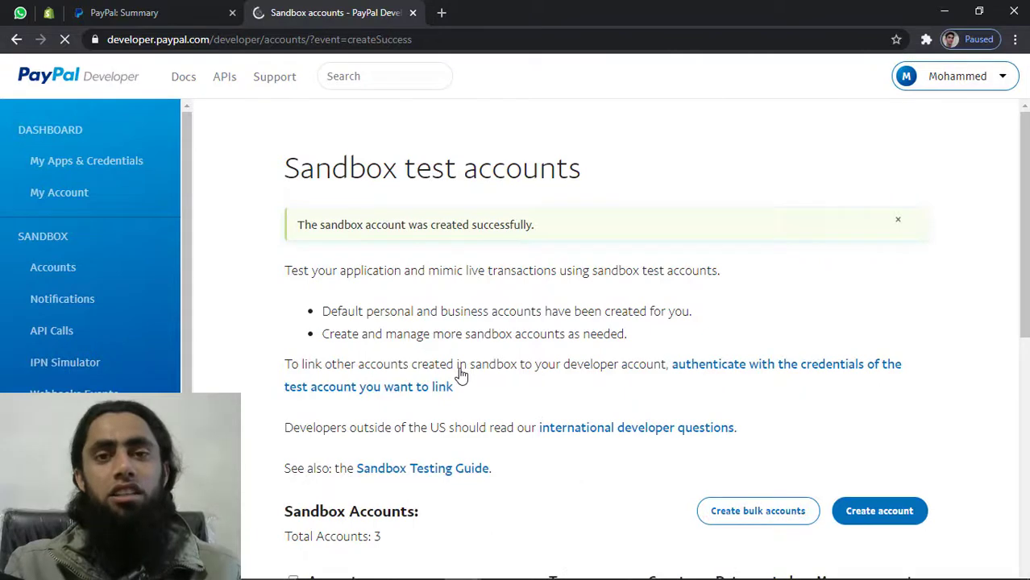
pyautogui.scroll(-1, 461, 373)
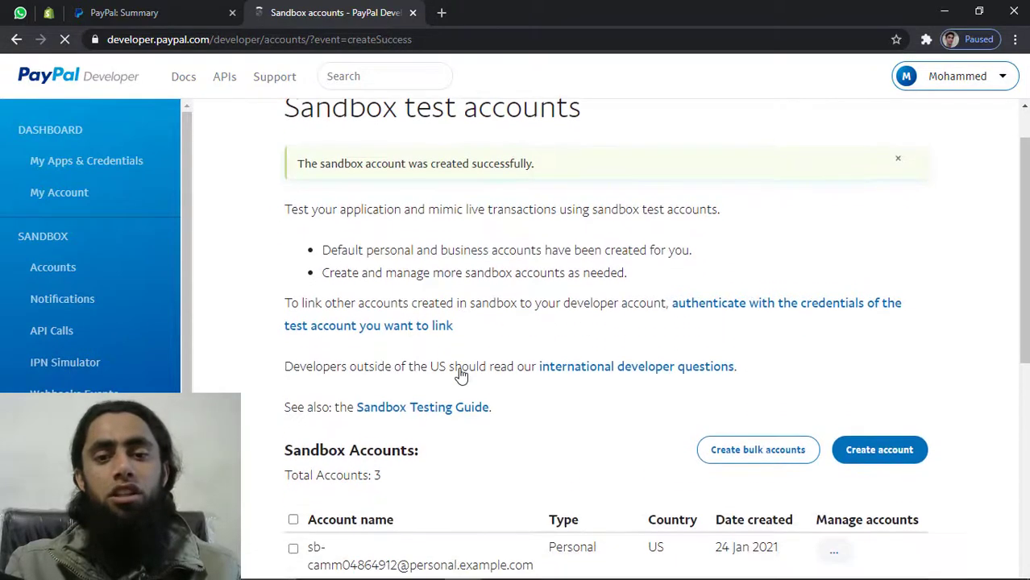
pyautogui.scroll(-3, 461, 373)
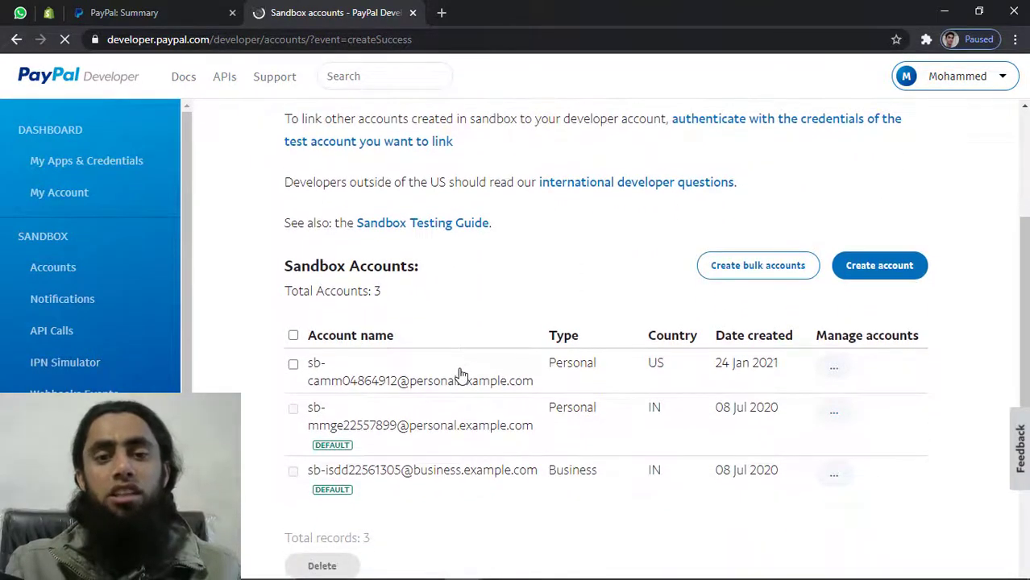
pyautogui.scroll(-1, 444, 377)
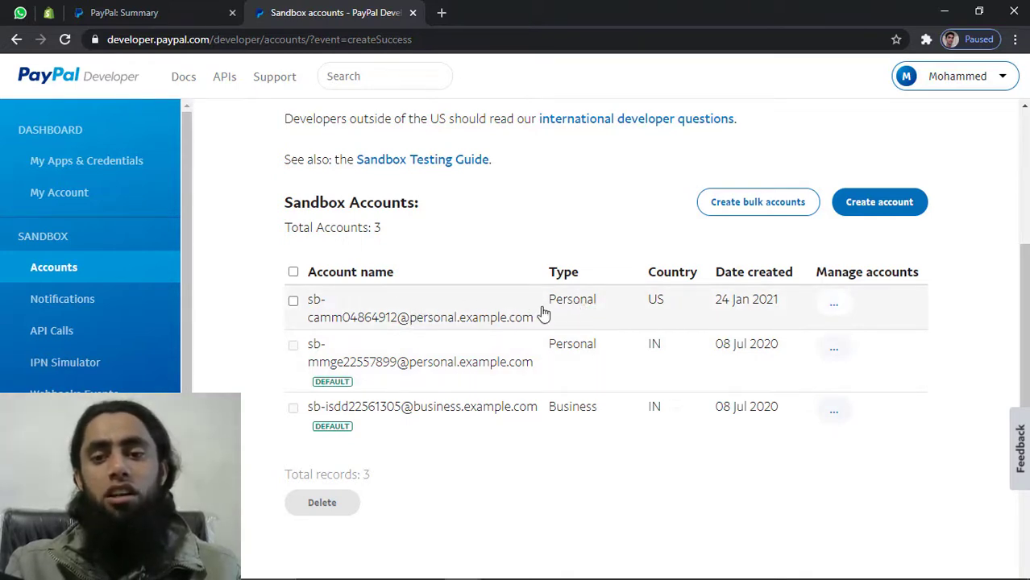
# Create a Business (Merchant) sandbox account for the United States and scroll to the table
pyautogui.click(893, 219)
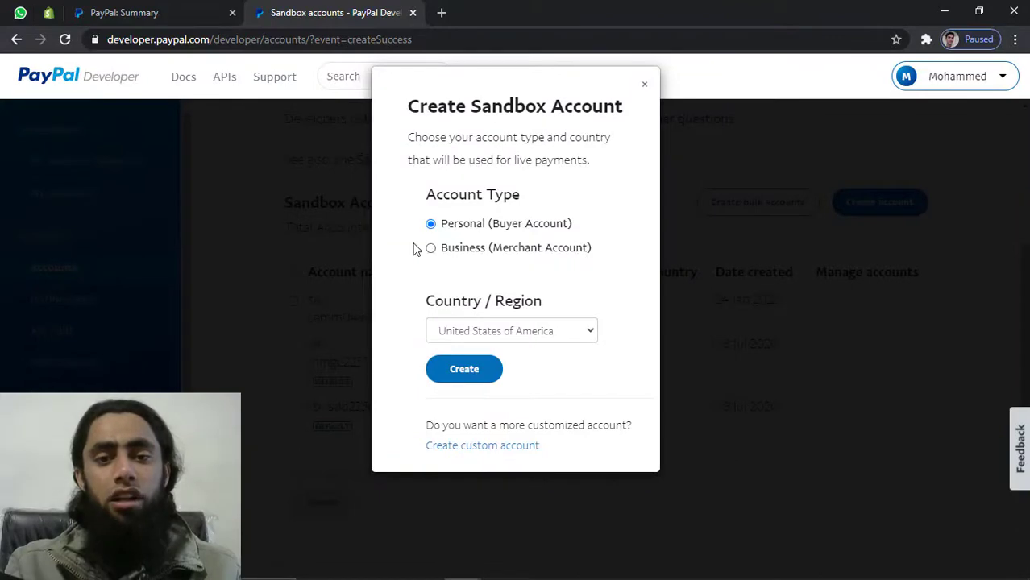
pyautogui.click(450, 253)
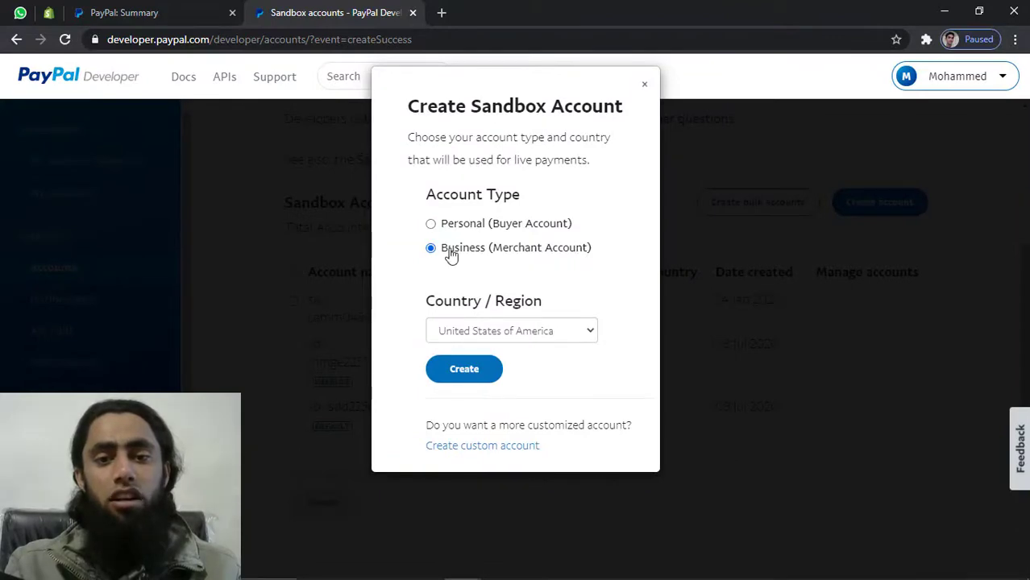
pyautogui.click(475, 373)
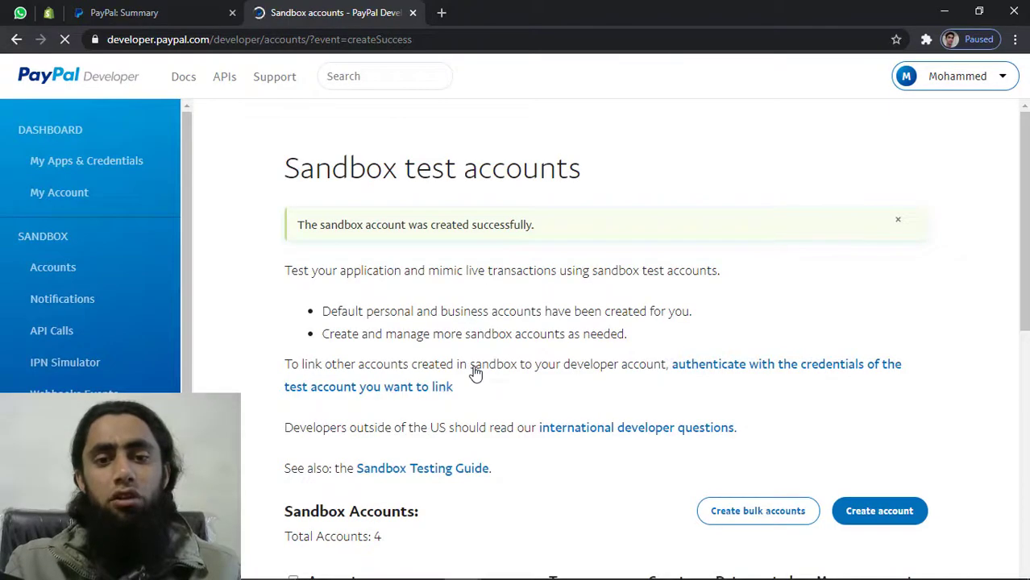
pyautogui.scroll(-3, 475, 372)
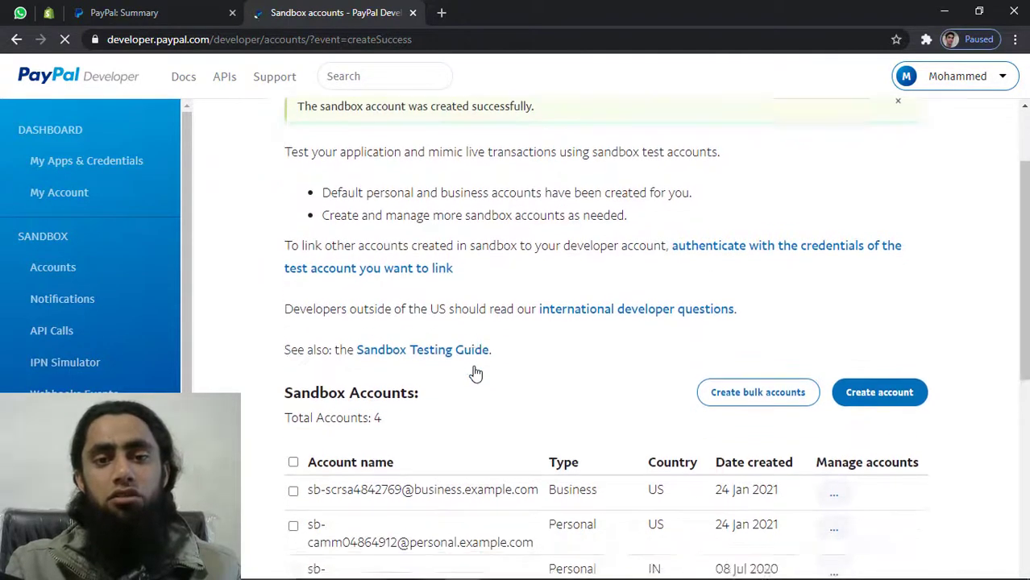
pyautogui.scroll(-5, 476, 372)
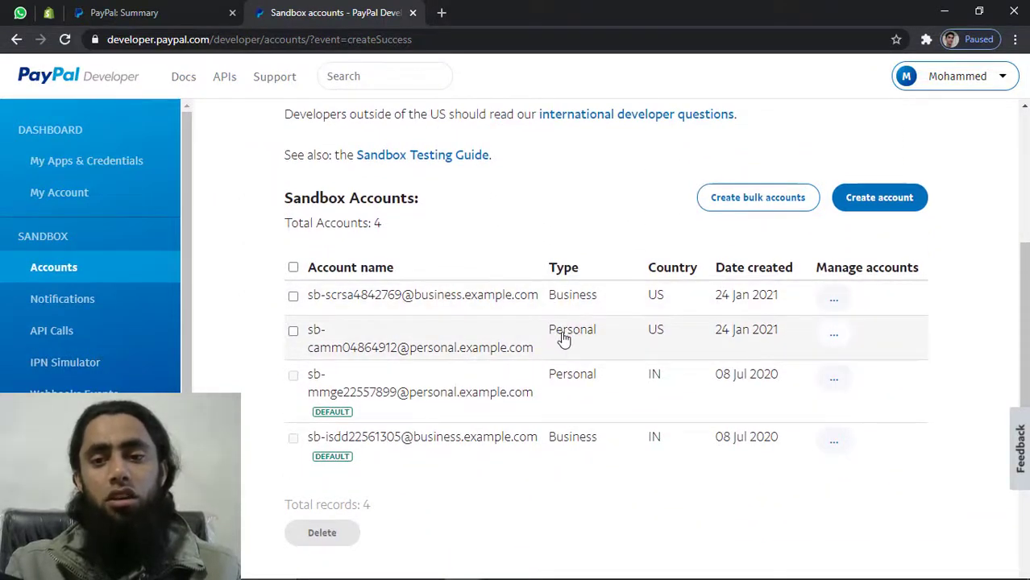
# Tick the new US Personal account's checkbox in the sandbox accounts list
pyautogui.click(294, 332)
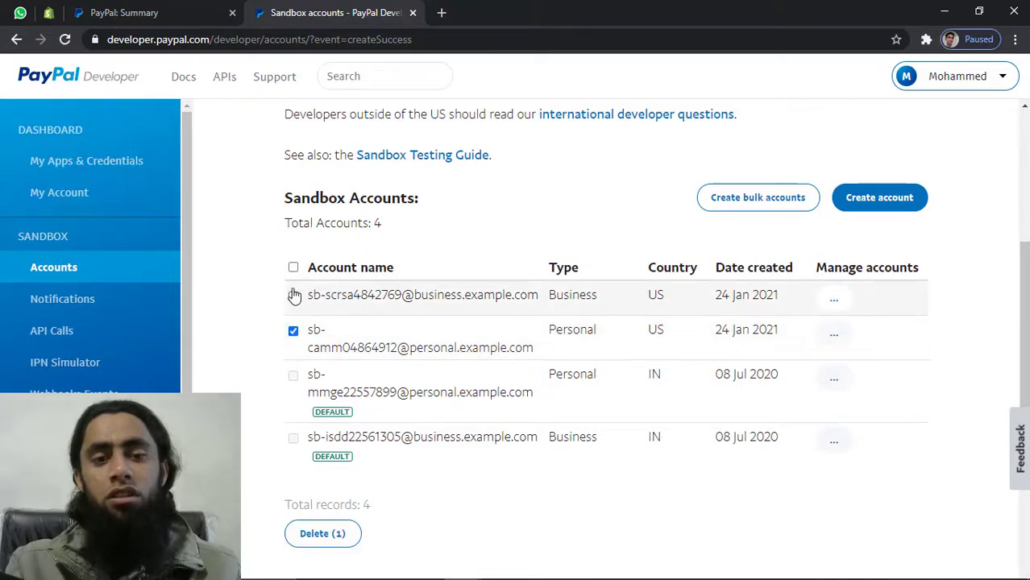
pyautogui.scroll(-1, 294, 298)
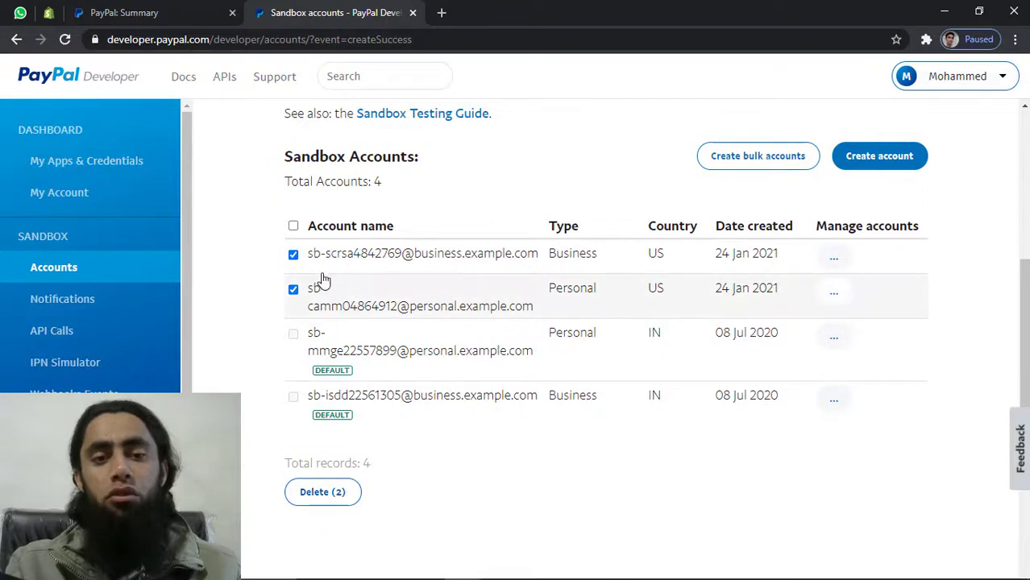
# Untick both new accounts and open the US Business account's View/edit account details
pyautogui.click(293, 255)
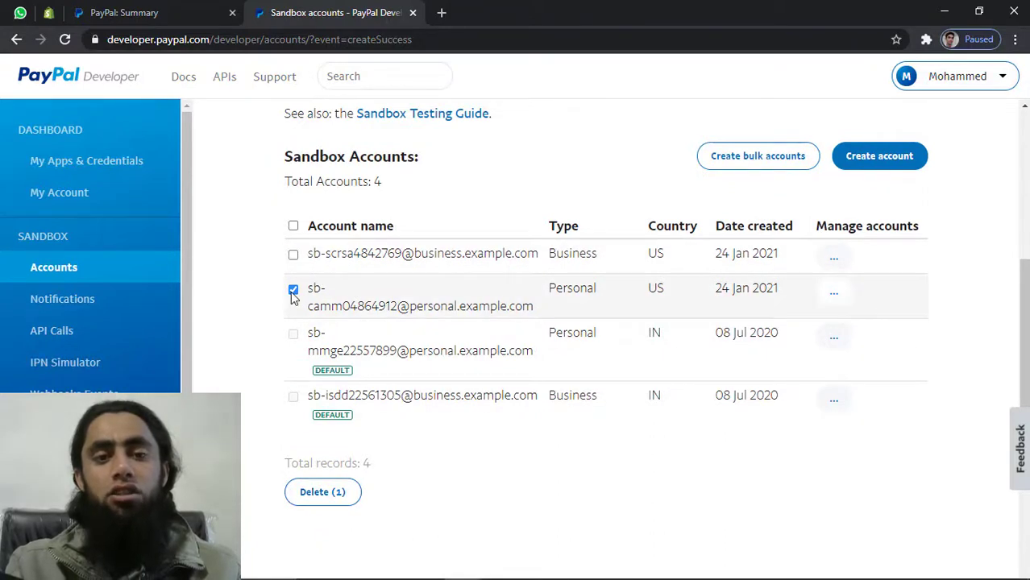
pyautogui.click(293, 289)
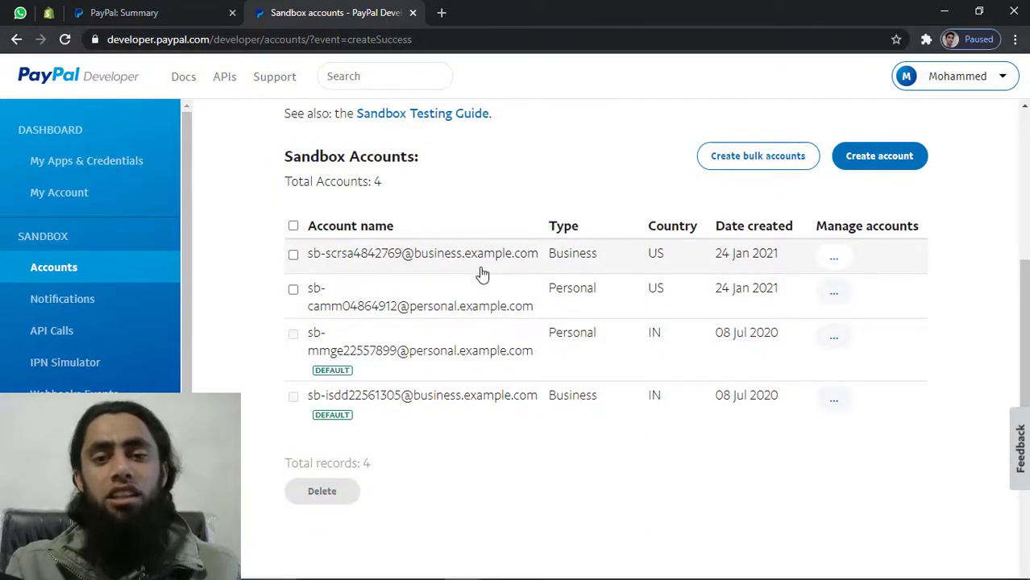
pyautogui.click(834, 257)
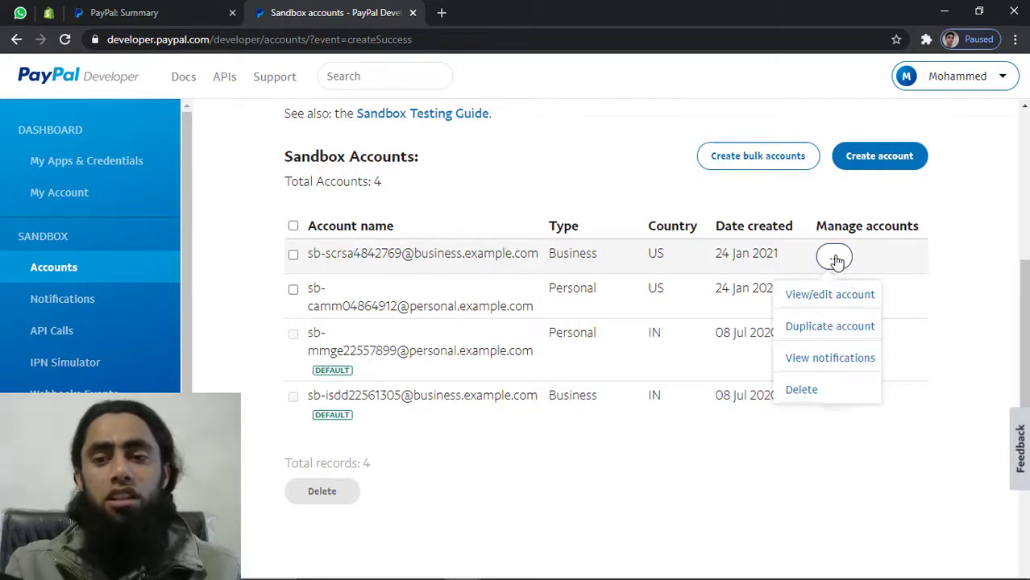
pyautogui.click(831, 296)
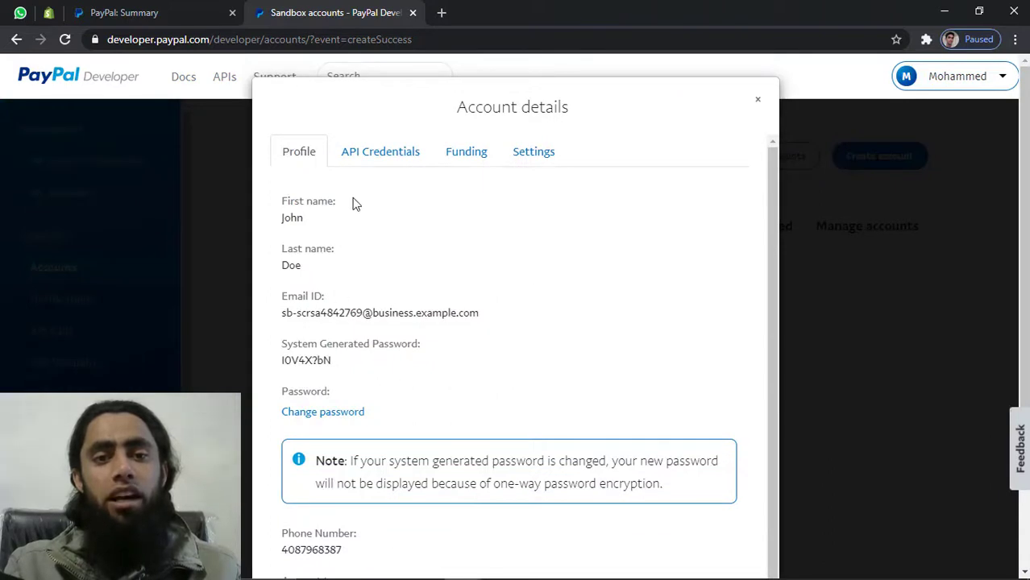
# Review the business account's API credentials, highlighting username and signature, and close the details
pyautogui.click(374, 161)
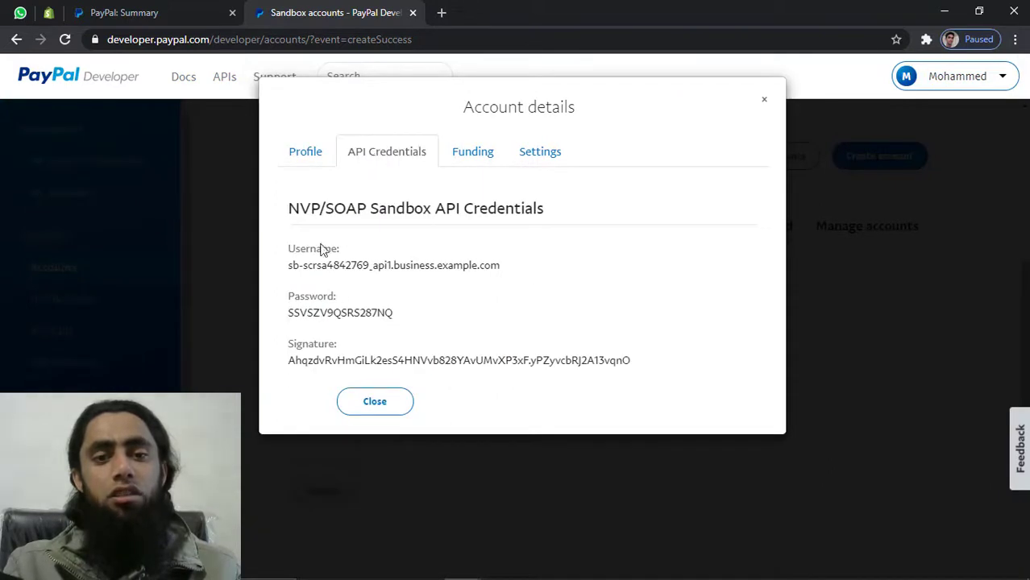
pyautogui.moveTo(288, 265); pyautogui.dragTo(400, 274)
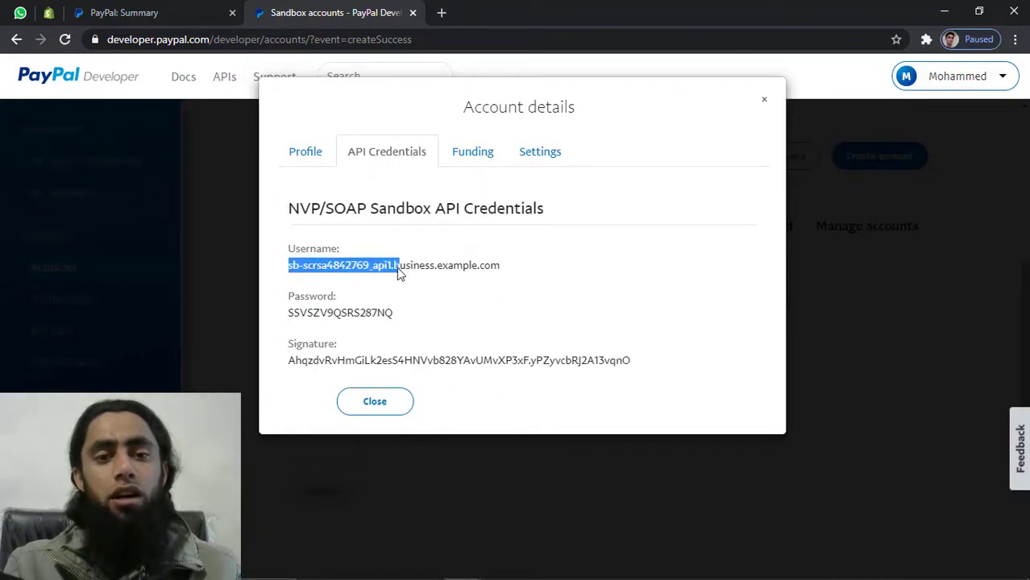
pyautogui.doubleClick(327, 342)
pyautogui.doubleClick(322, 363)
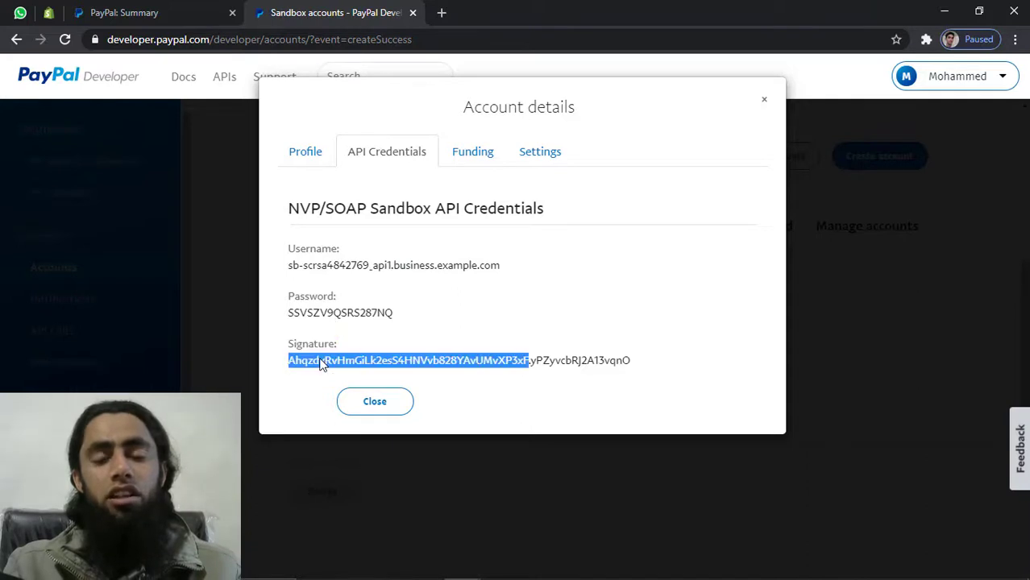
pyautogui.click(513, 332)
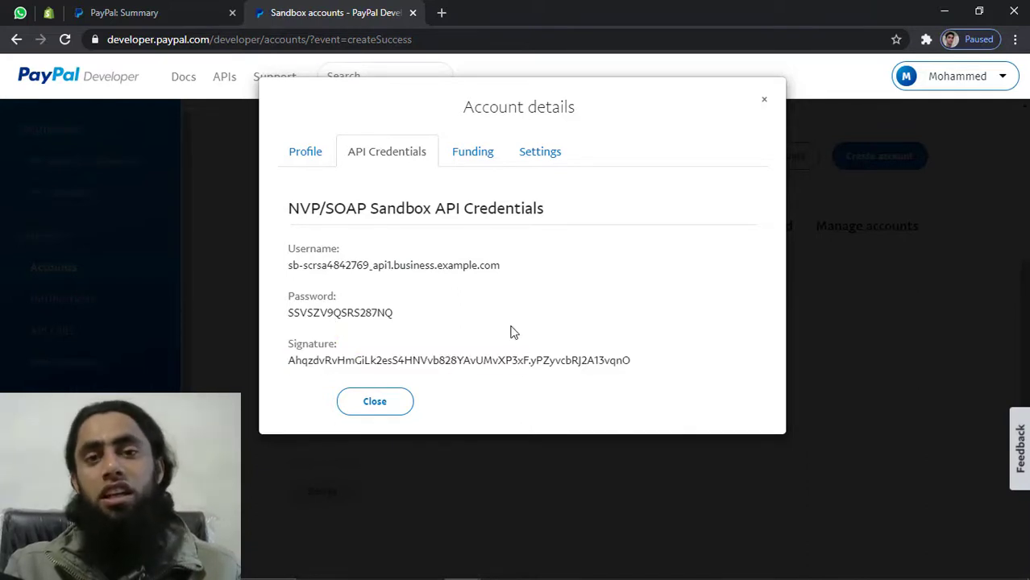
pyautogui.click(764, 99)
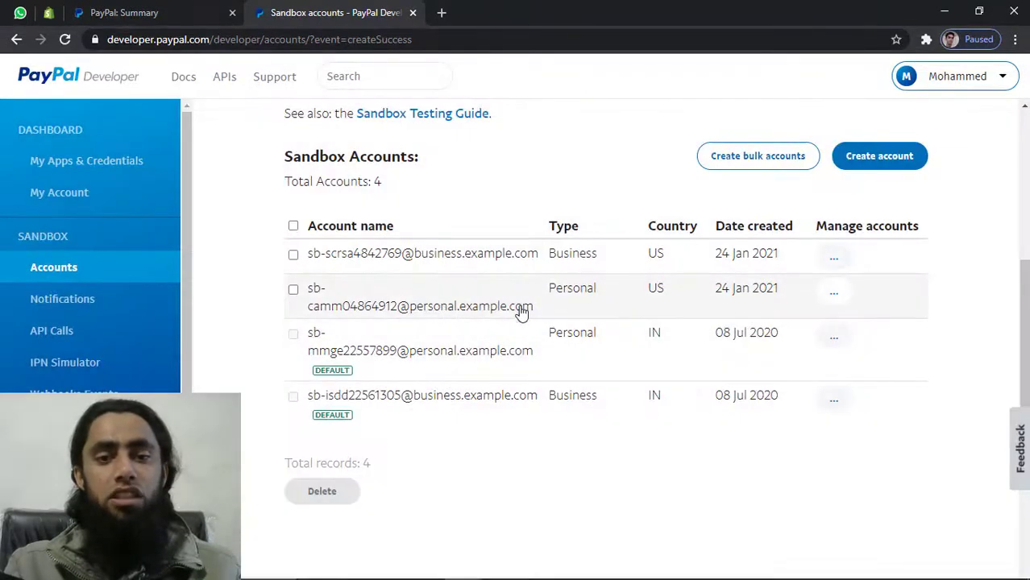
# Open the personal account's details and log the sandbox dashboard out to its sign-in page
pyautogui.click(834, 292)
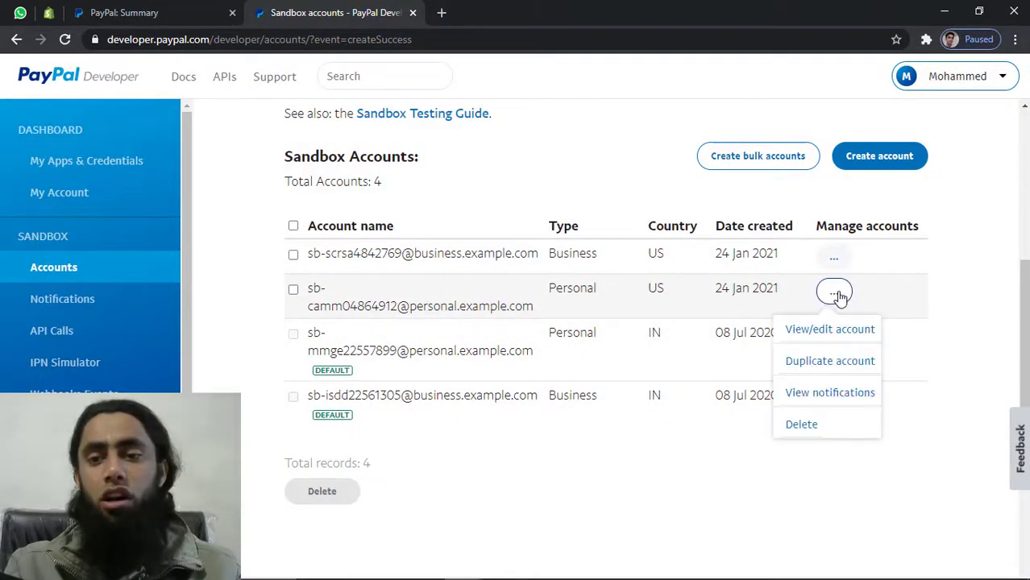
pyautogui.click(818, 334)
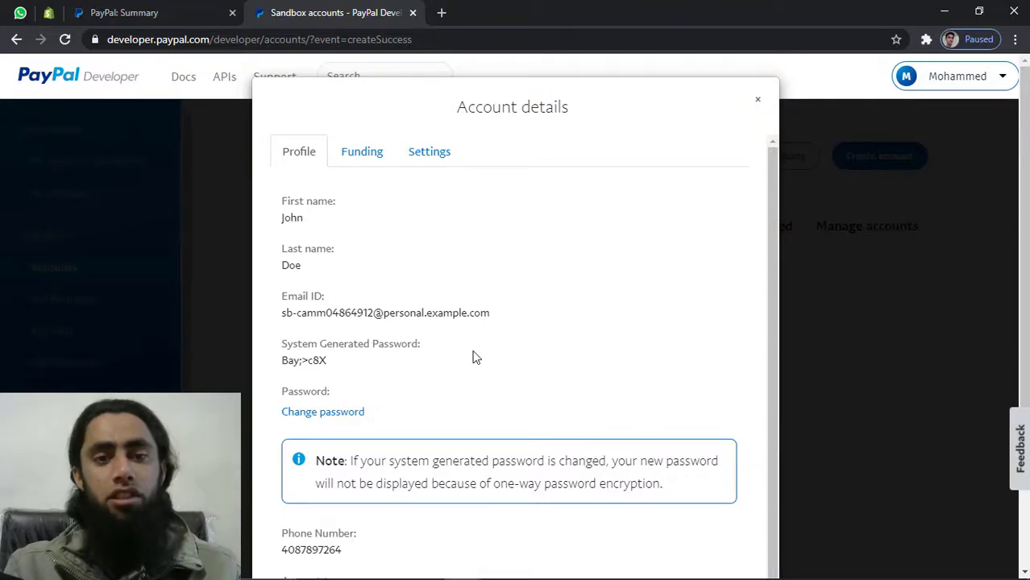
pyautogui.hotkey('alt', 'Tab')
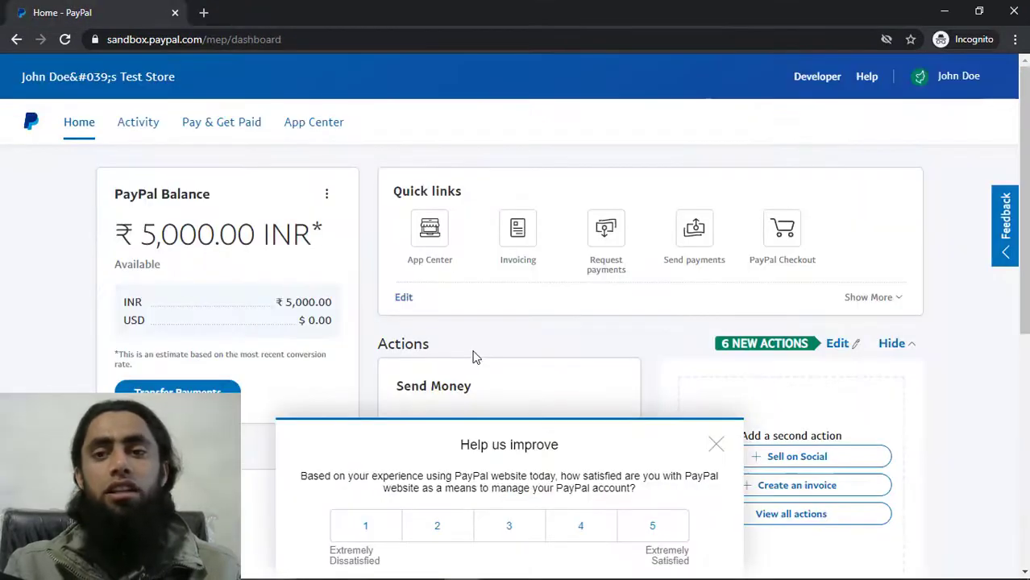
pyautogui.click(947, 82)
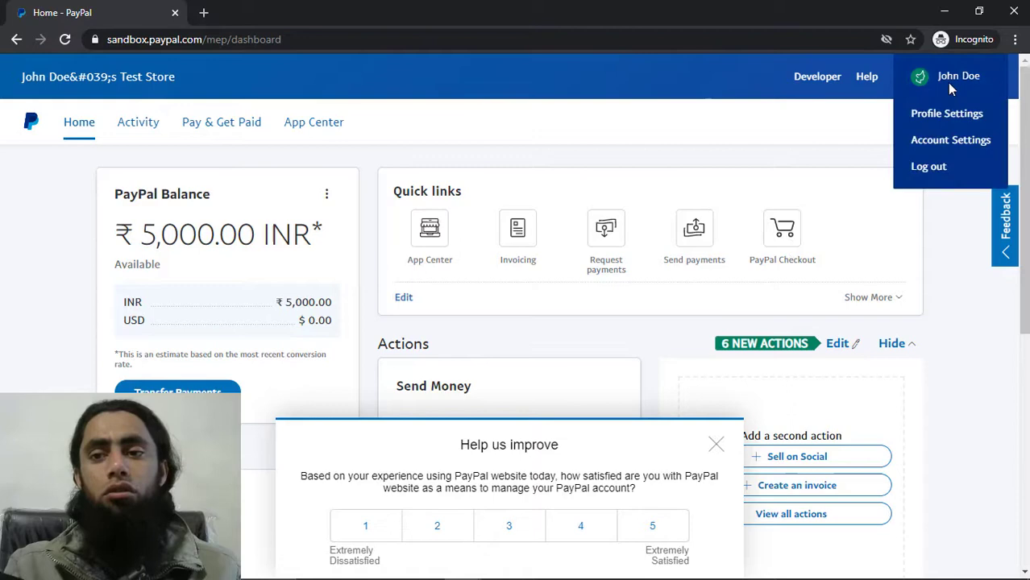
pyautogui.click(928, 167)
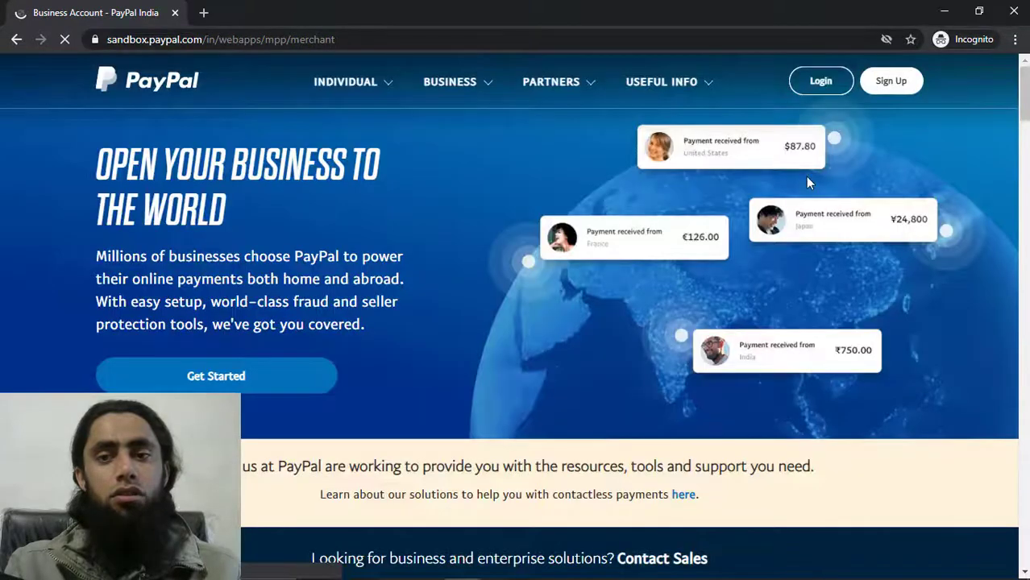
pyautogui.click(820, 80)
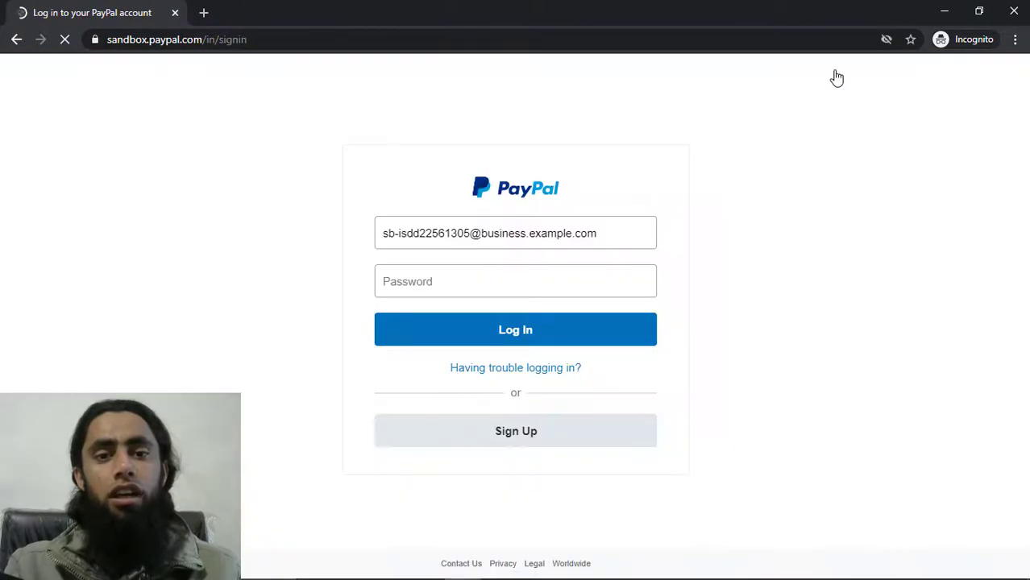
pyautogui.hotkey('alt', 'Tab')
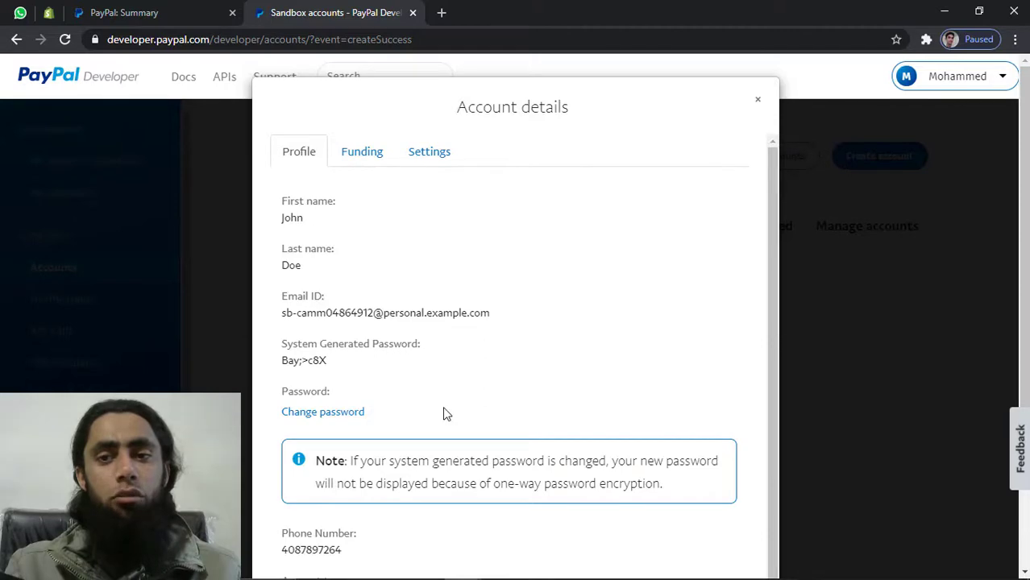
# Copy the business account's email from its details into the sandbox login email field
pyautogui.click(760, 103)
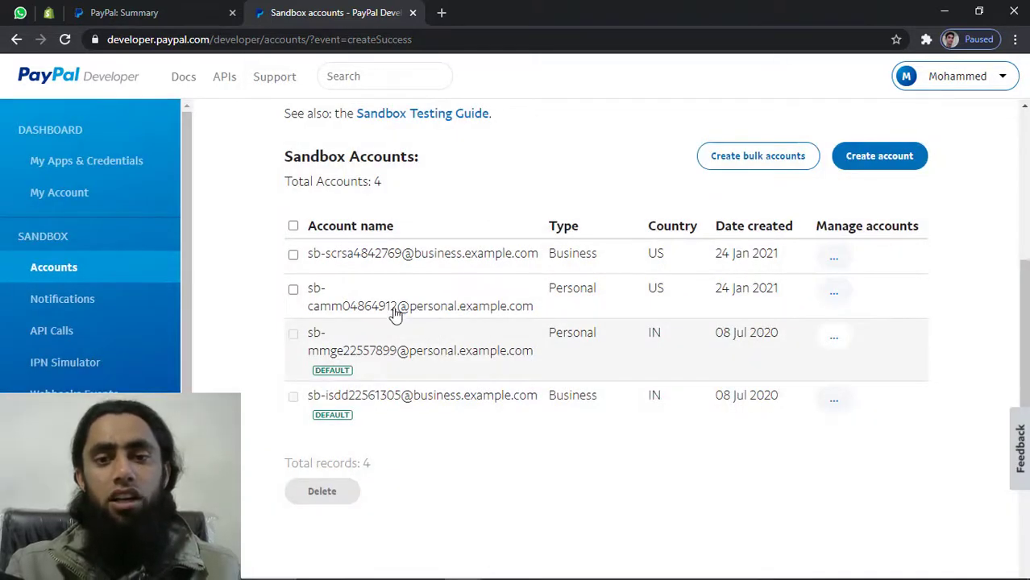
pyautogui.click(835, 258)
pyautogui.click(820, 300)
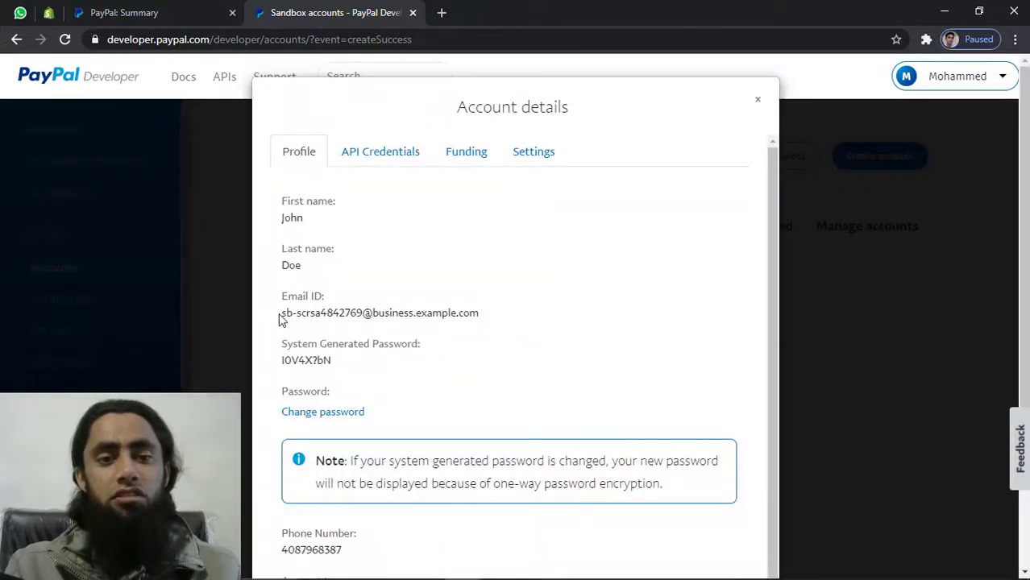
pyautogui.moveTo(280, 320); pyautogui.dragTo(529, 317)
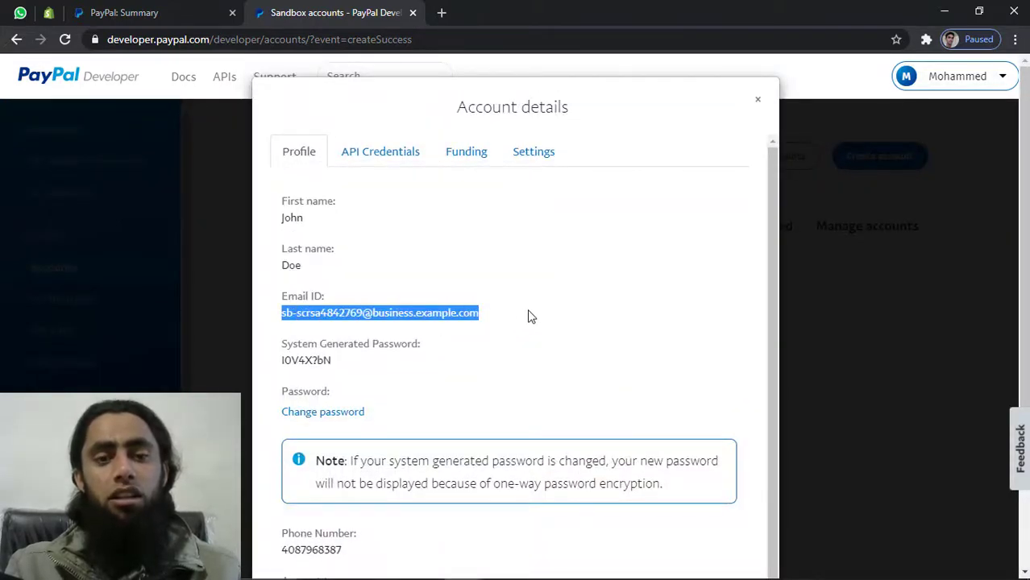
pyautogui.hotkey('alt', 'Tab')
pyautogui.moveTo(605, 229); pyautogui.dragTo(347, 228)
pyautogui.hotkey('ctrl', 'v')
pyautogui.hotkey('alt', 'Tab')
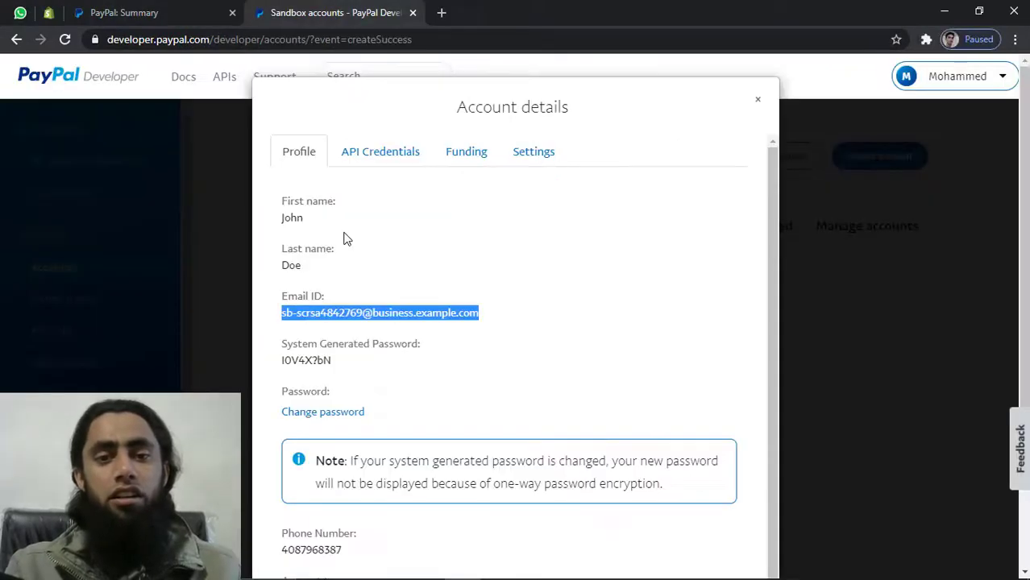
# Paste the business account's generated password and log in to its $5,000.00 USD dashboard
pyautogui.tripleClick(303, 361)
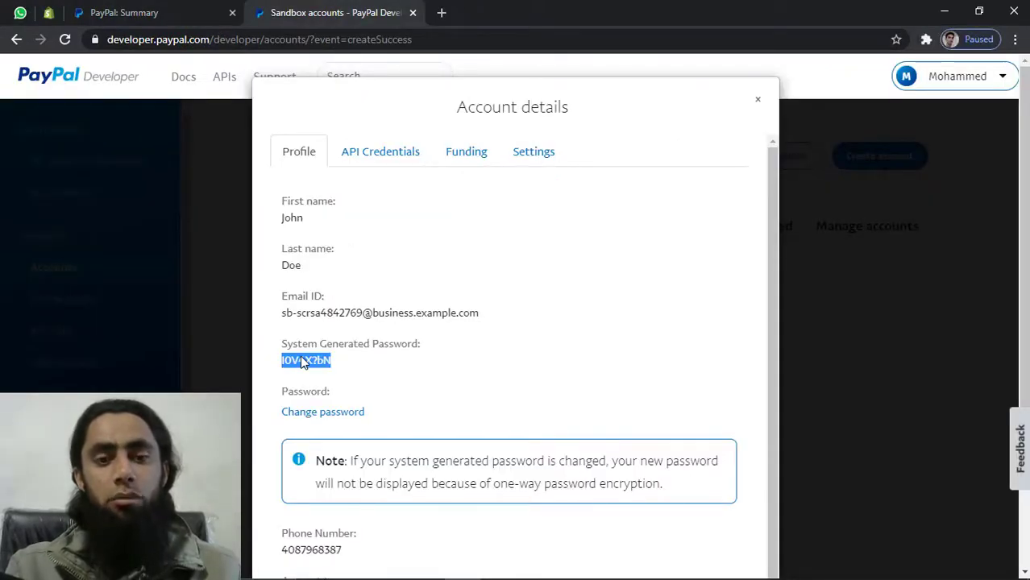
pyautogui.hotkey('ctrl', 'c')
pyautogui.hotkey('alt', 'Tab')
pyautogui.click(494, 281)
pyautogui.hotkey('ctrl', 'v')
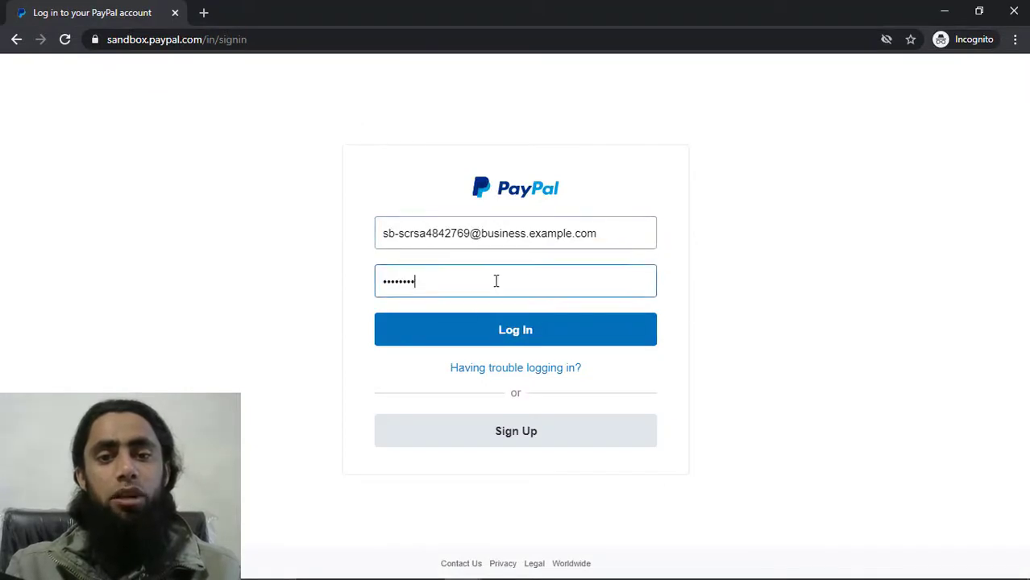
pyautogui.click(518, 325)
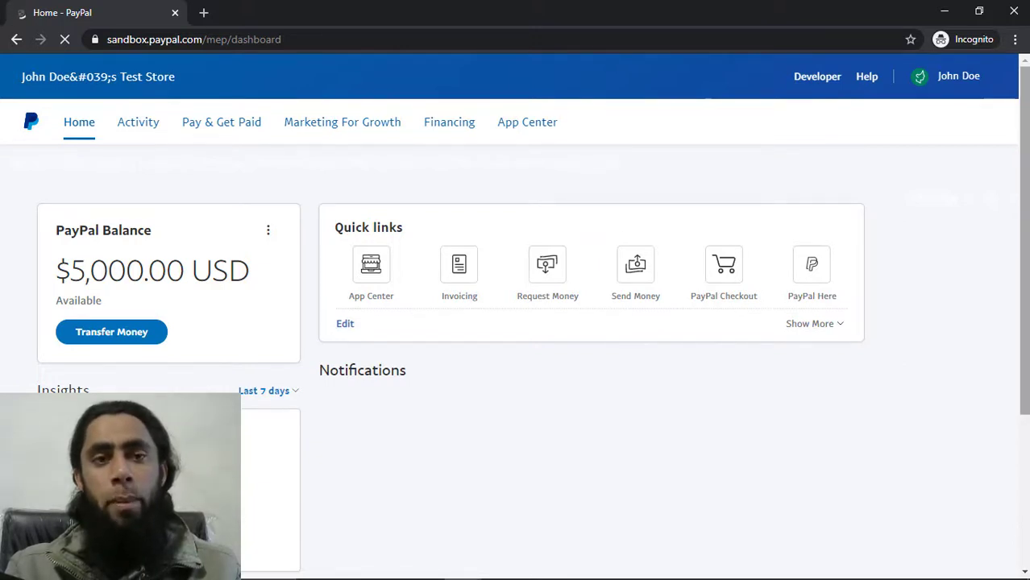
pyautogui.hotkey('alt', 'Tab')
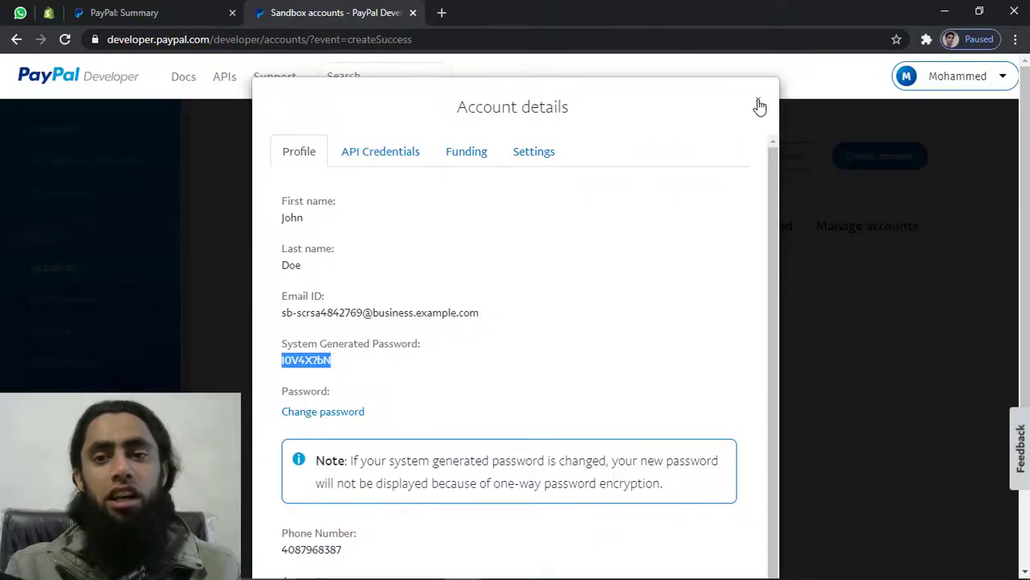
# Open the US personal account's details, select its email, and open a new incognito window
pyautogui.click(758, 106)
pyautogui.click(834, 258)
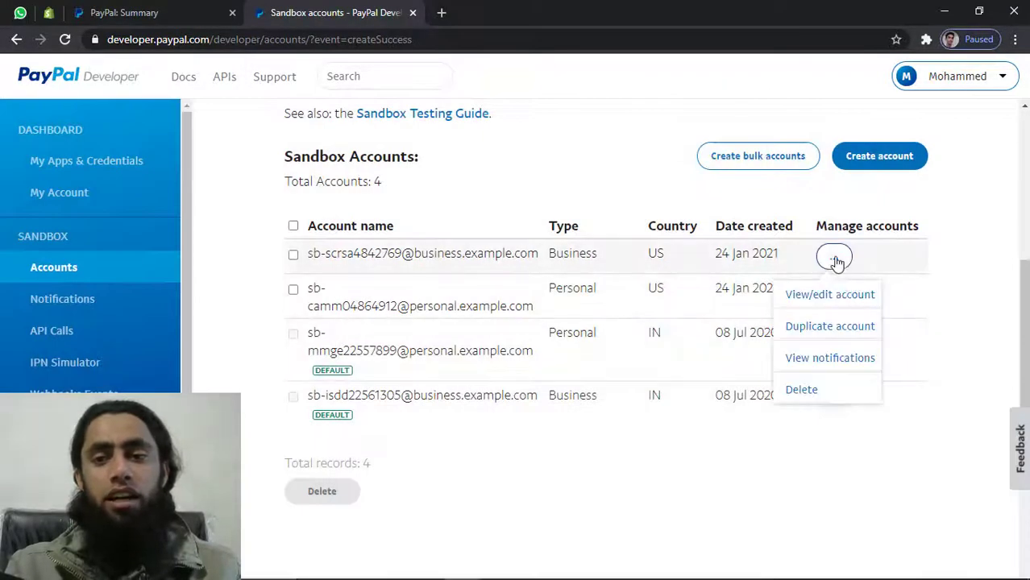
pyautogui.click(834, 293)
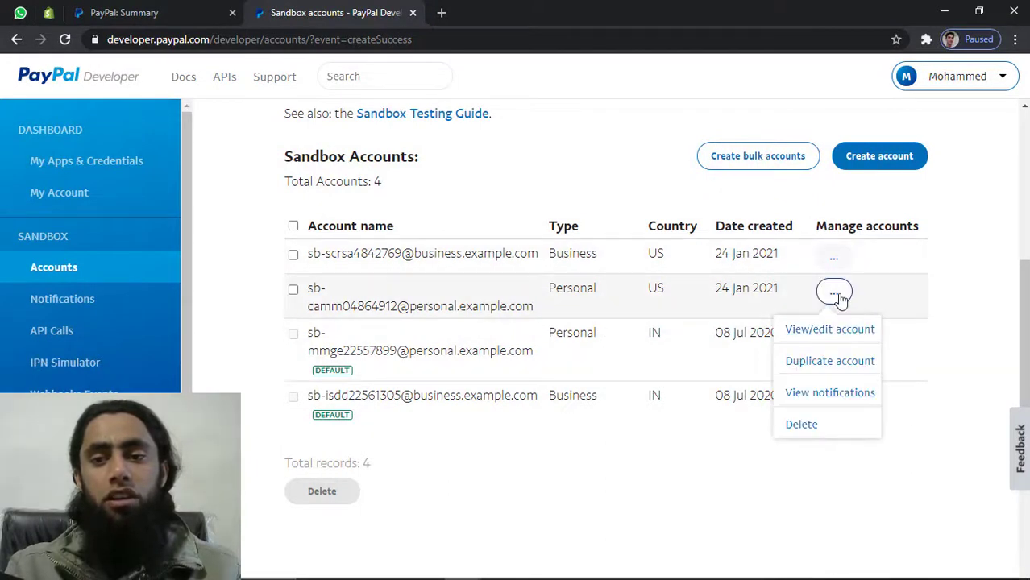
pyautogui.click(818, 332)
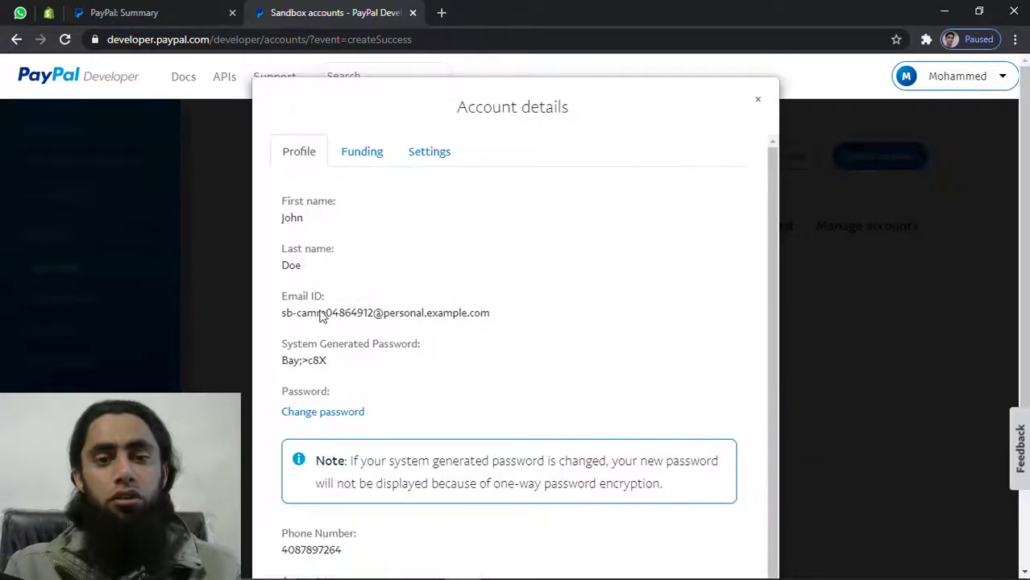
pyautogui.tripleClick(286, 318)
pyautogui.hotkey('ctrl', 'c')
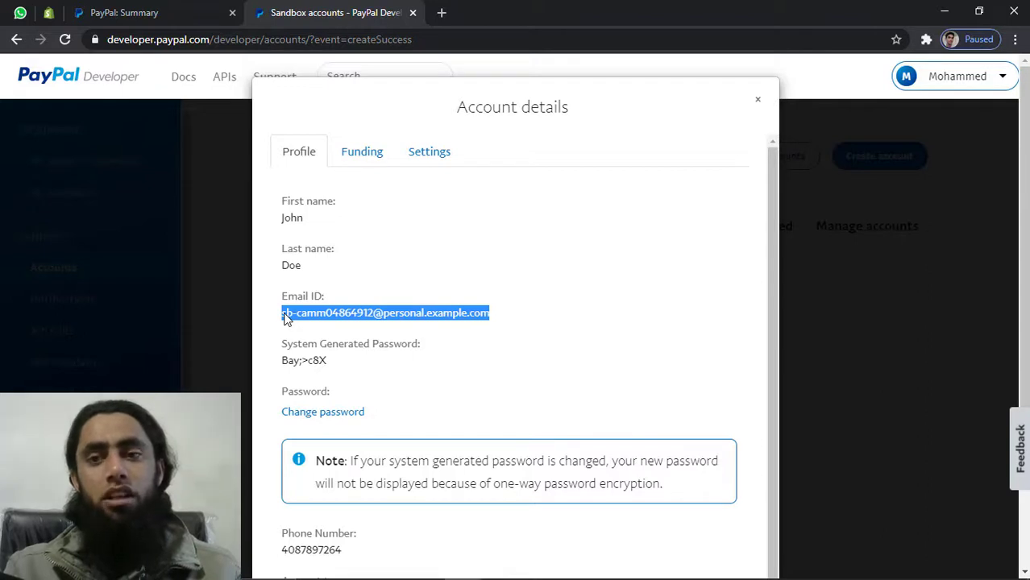
pyautogui.click(1015, 41)
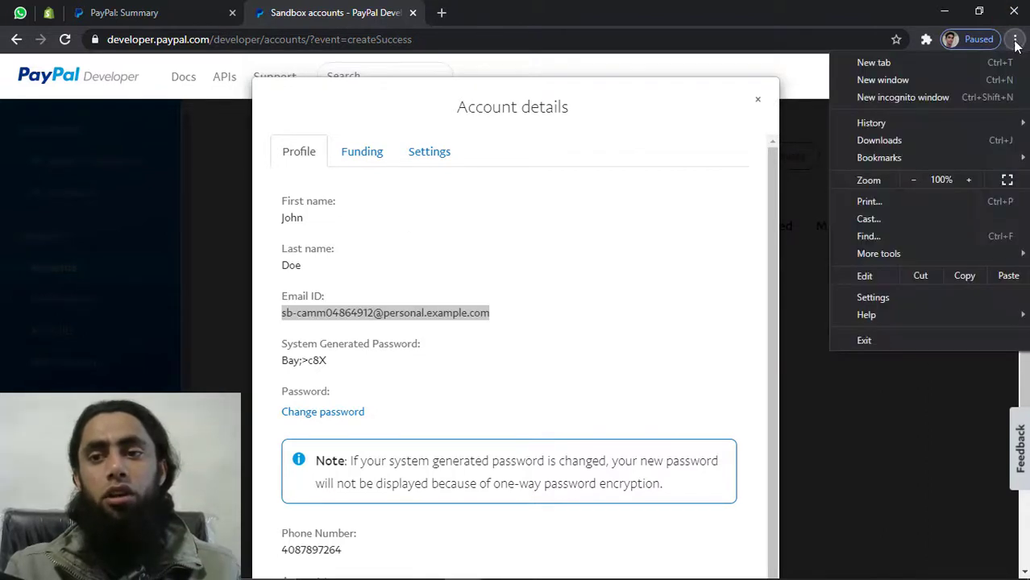
pyautogui.click(919, 96)
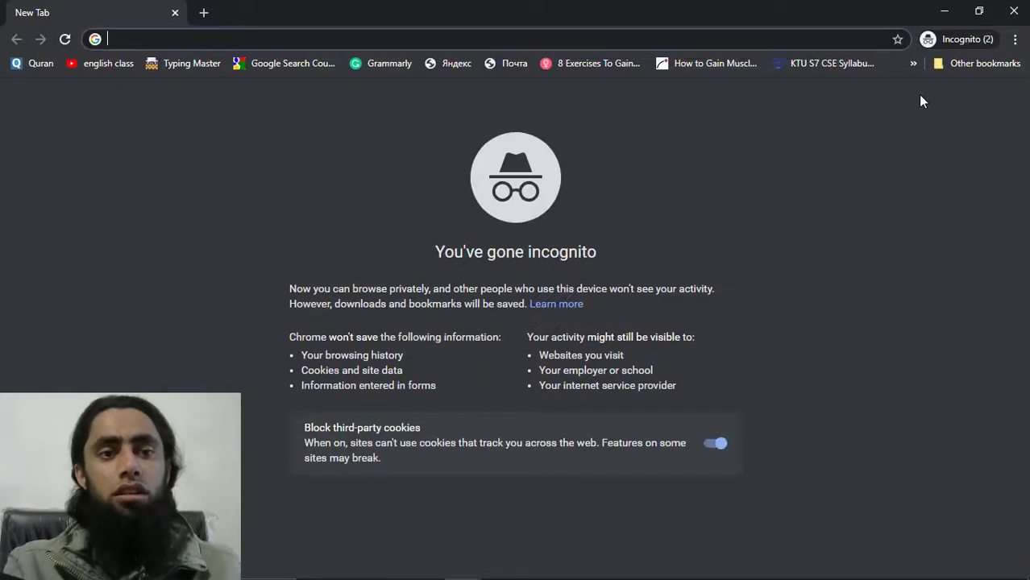
# Load sandbox.paypal.com and log the business account out to the sign-in page
pyautogui.write('sandbox.')
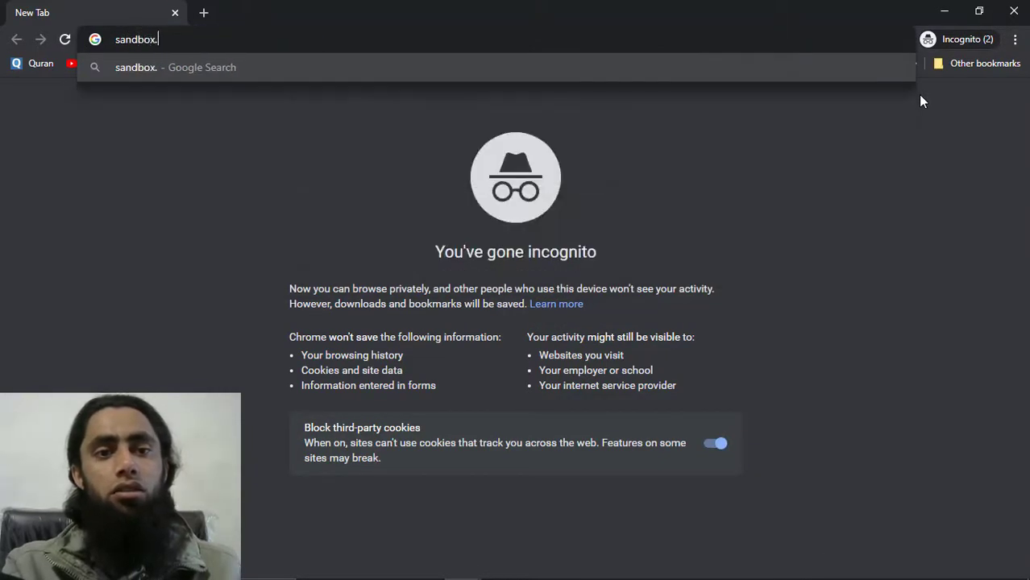
pyautogui.write('paypal.com')
pyautogui.press('Return')
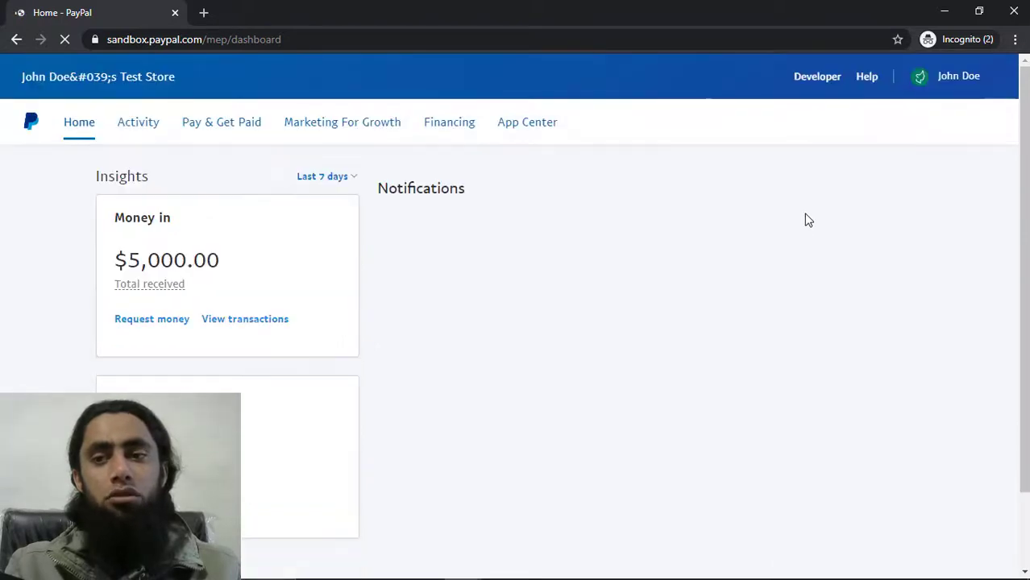
pyautogui.click(935, 78)
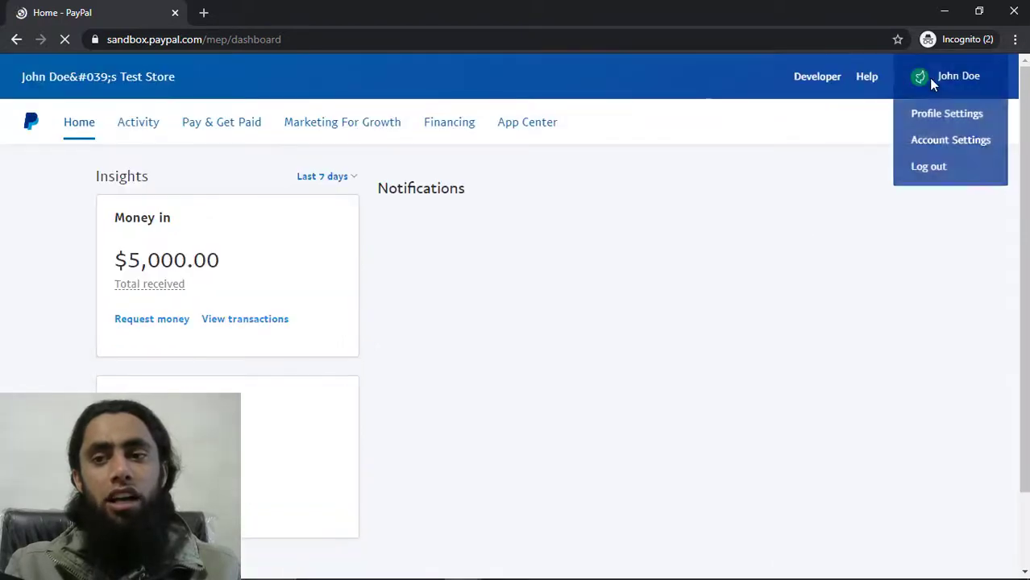
pyautogui.click(922, 170)
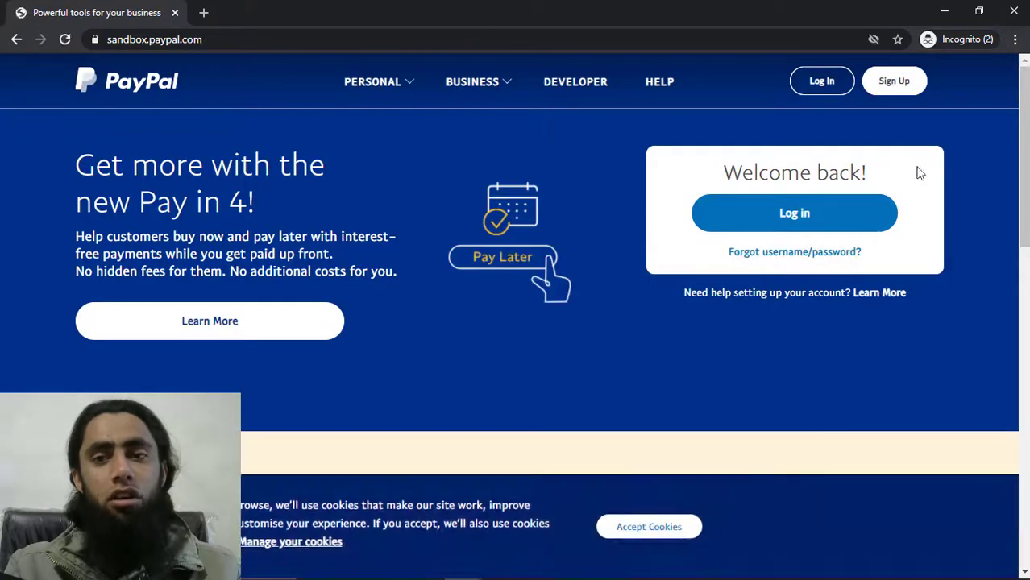
pyautogui.click(822, 83)
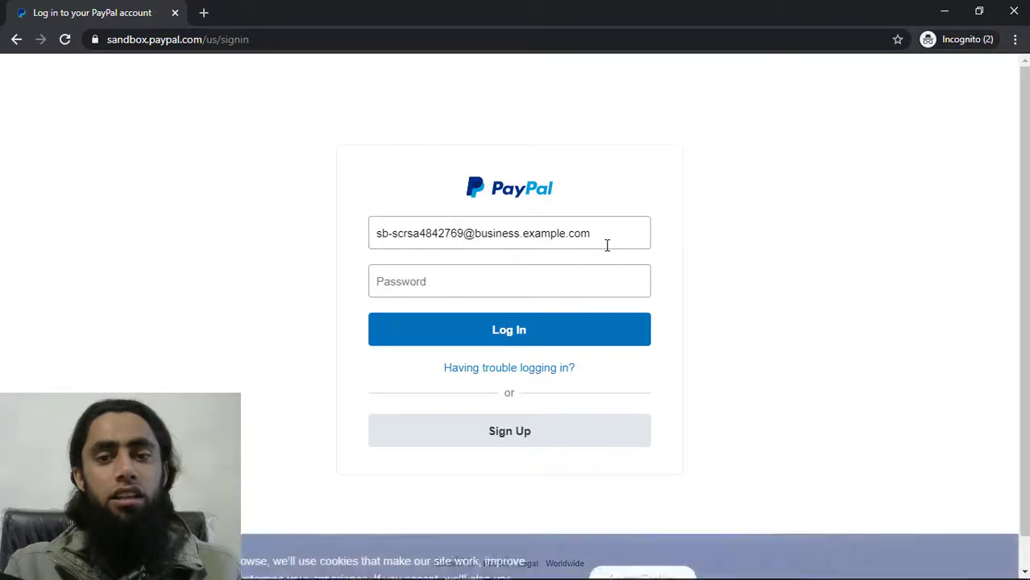
# Enter the personal account's email and generated password, then log in
pyautogui.click(606, 245)
pyautogui.hotkey('ctrl', 'a')
pyautogui.hotkey('ctrl', 'v')
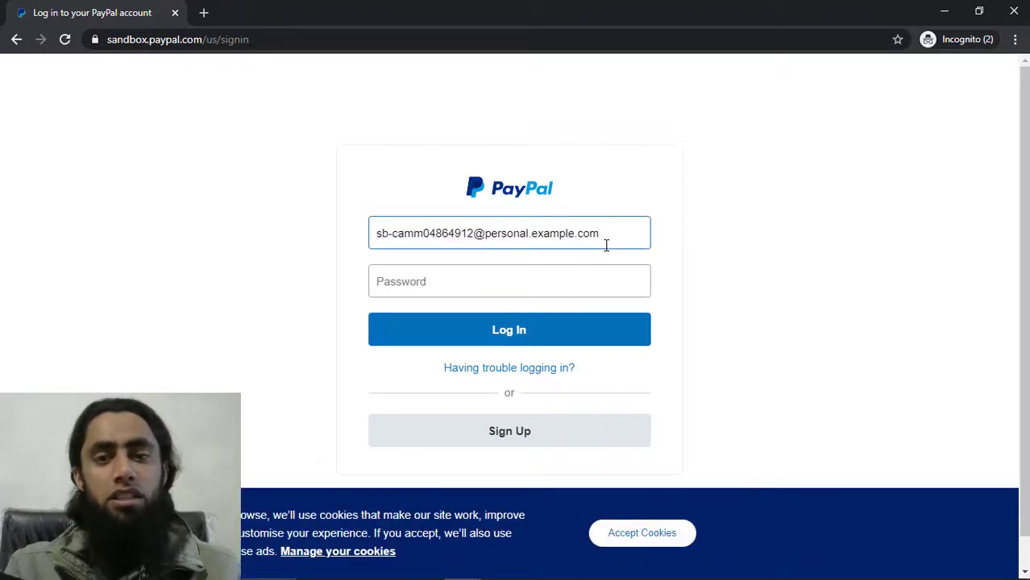
pyautogui.hotkey('alt', 'Tab')
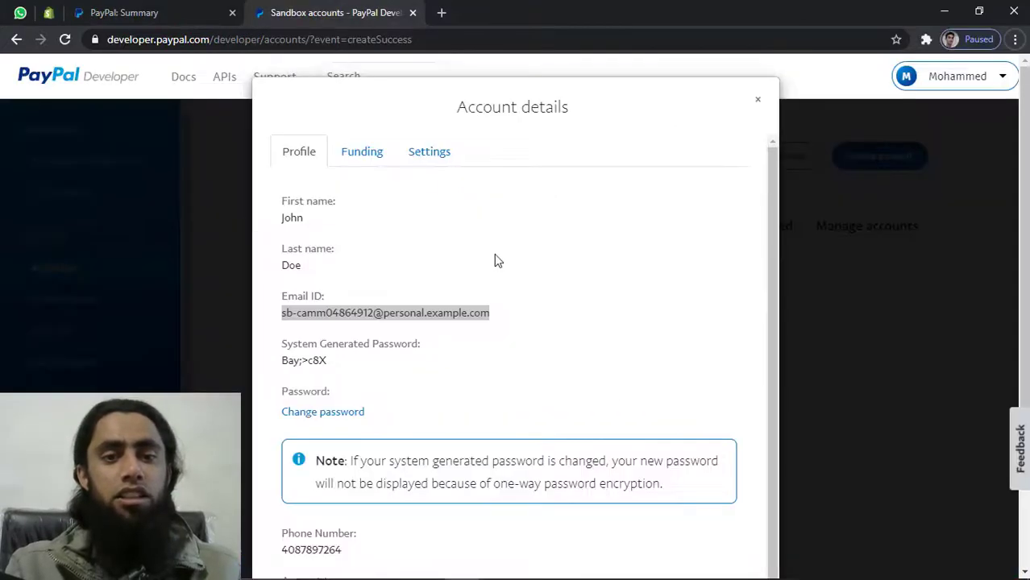
pyautogui.tripleClick(304, 362)
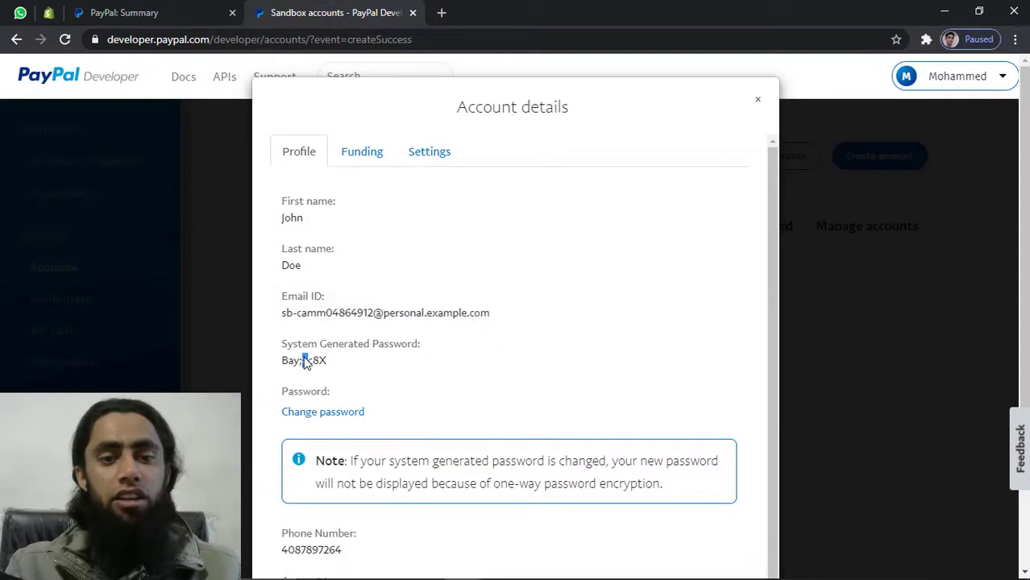
pyautogui.hotkey('alt', 'Tab')
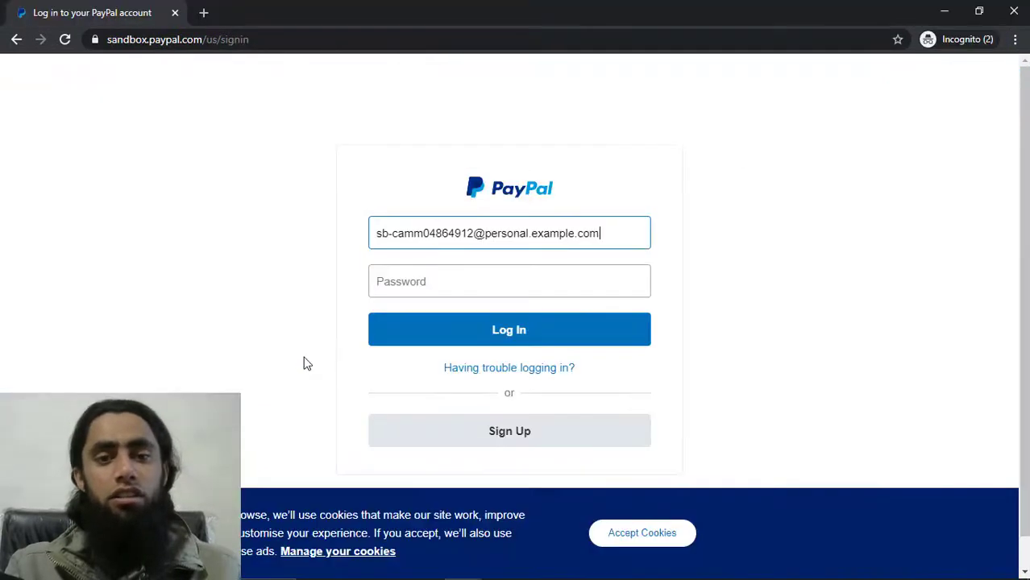
pyautogui.click(497, 284)
pyautogui.hotkey('ctrl', 'v')
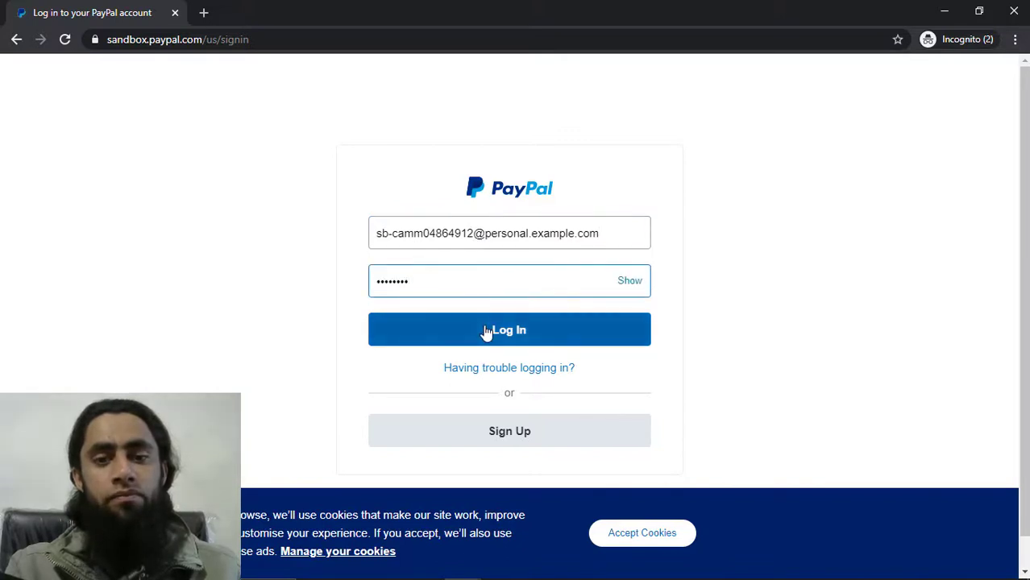
pyautogui.click(485, 331)
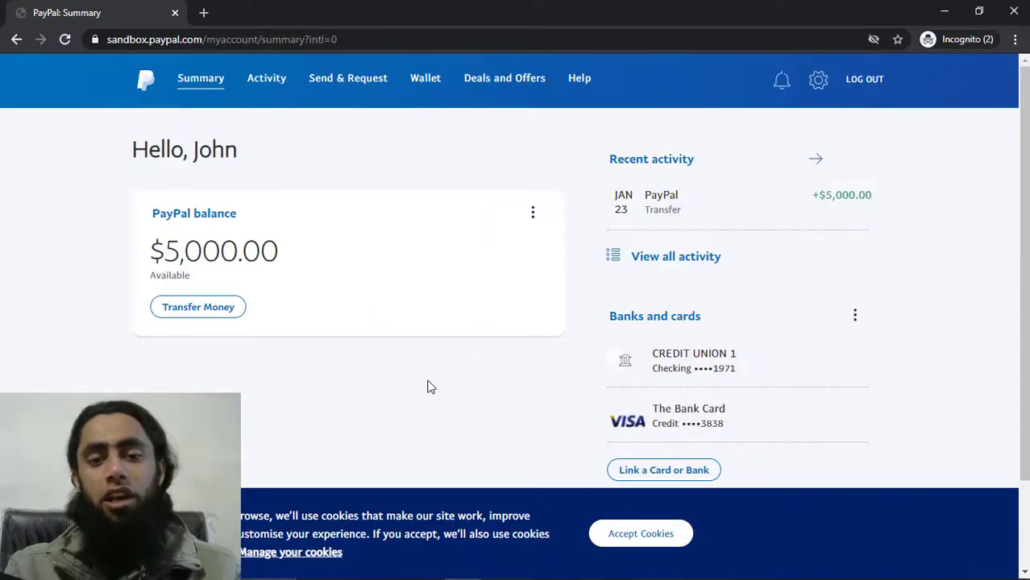
# Accept cookies, scroll the personal account's $5,000.00 summary, and return to PayPal Developer
pyautogui.click(633, 538)
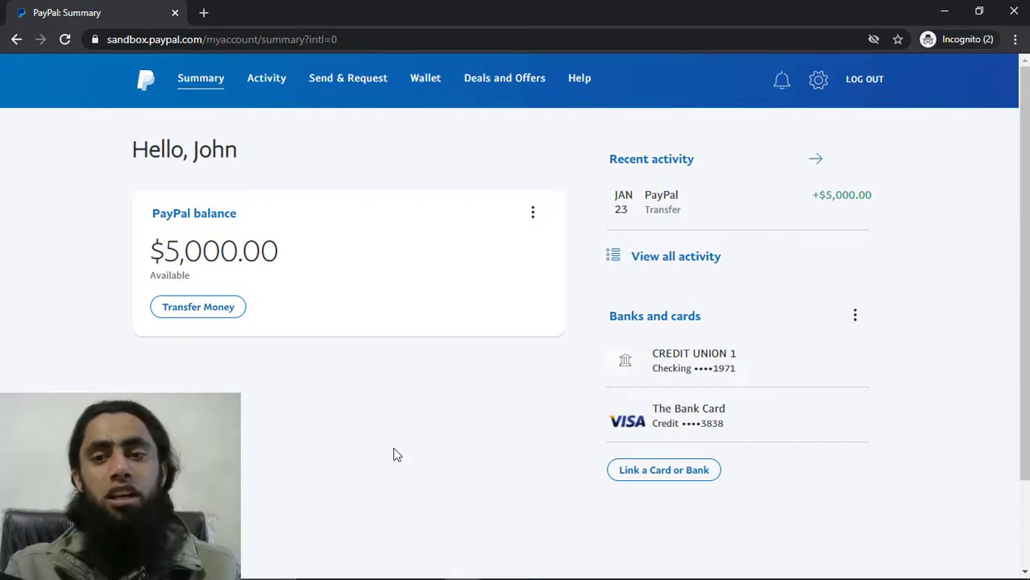
pyautogui.scroll(-2, 394, 456)
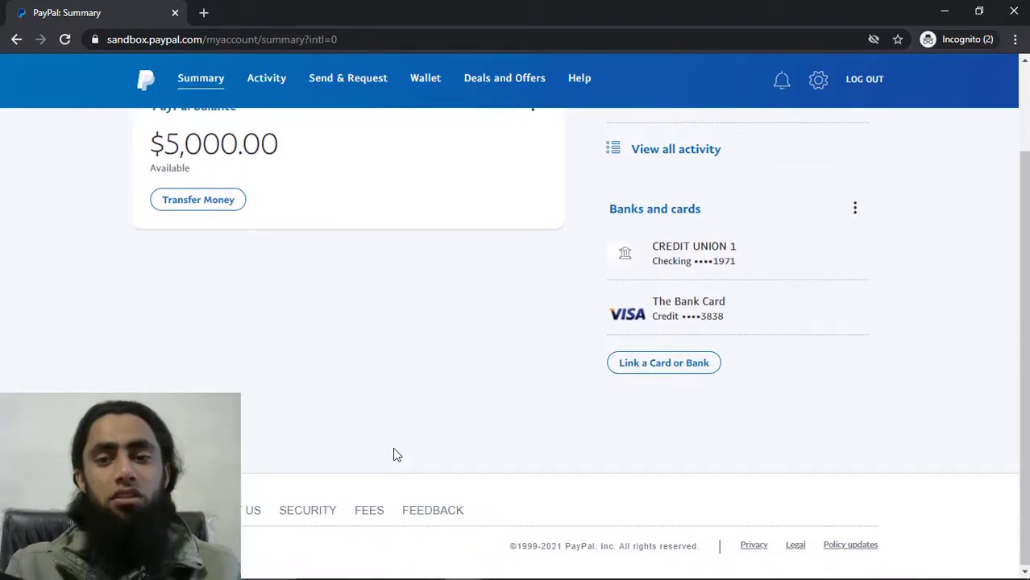
pyautogui.scroll(1, 395, 455)
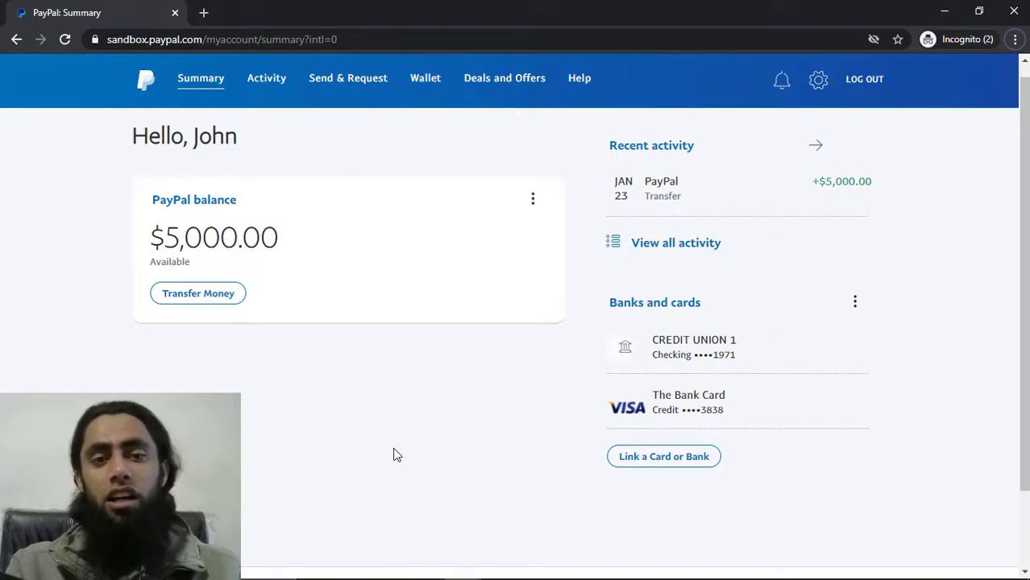
pyautogui.hotkey('alt', 'Tab')
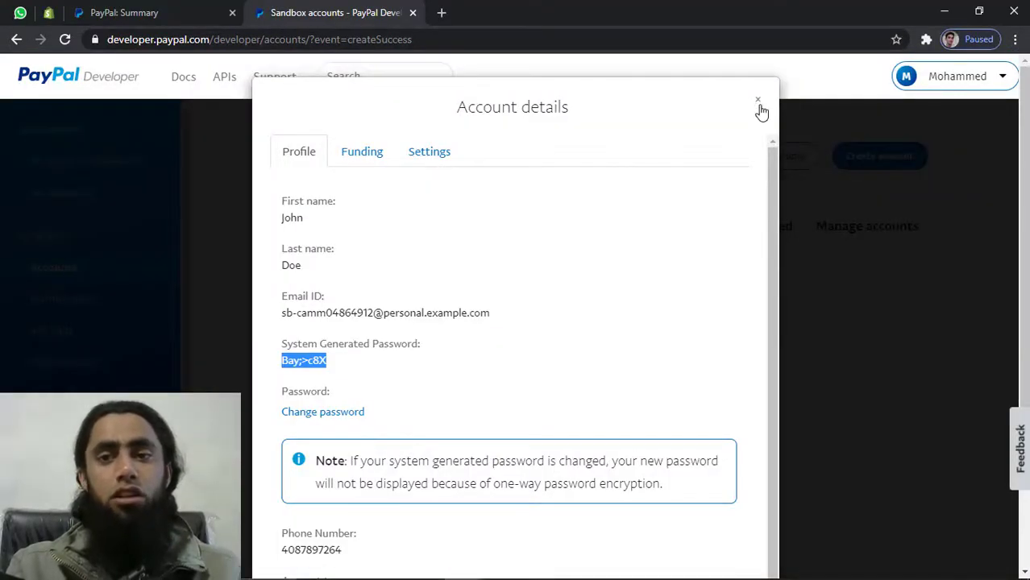
# Close the US personal sandbox account's details to get back to the four-account list
pyautogui.click(759, 102)
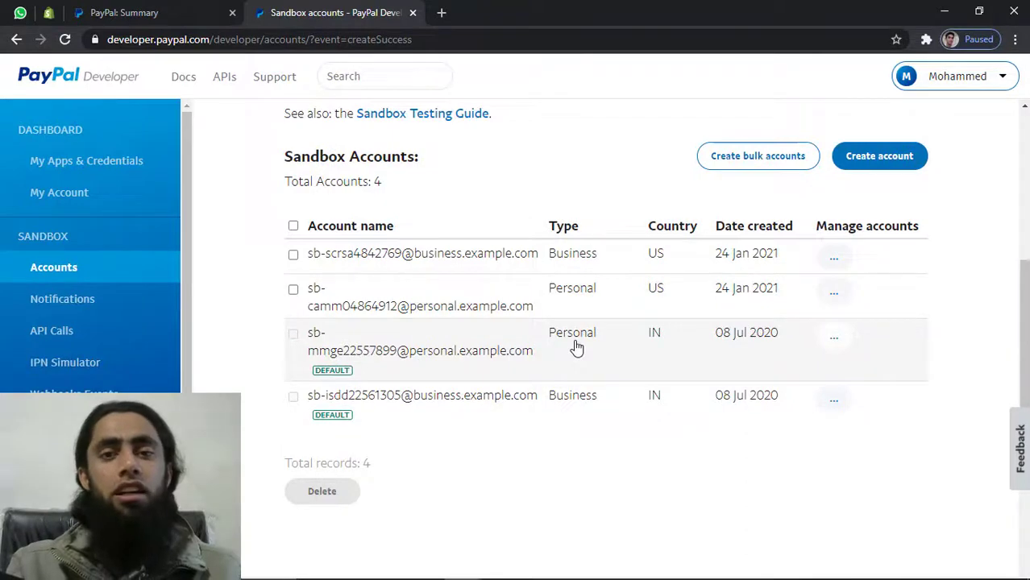